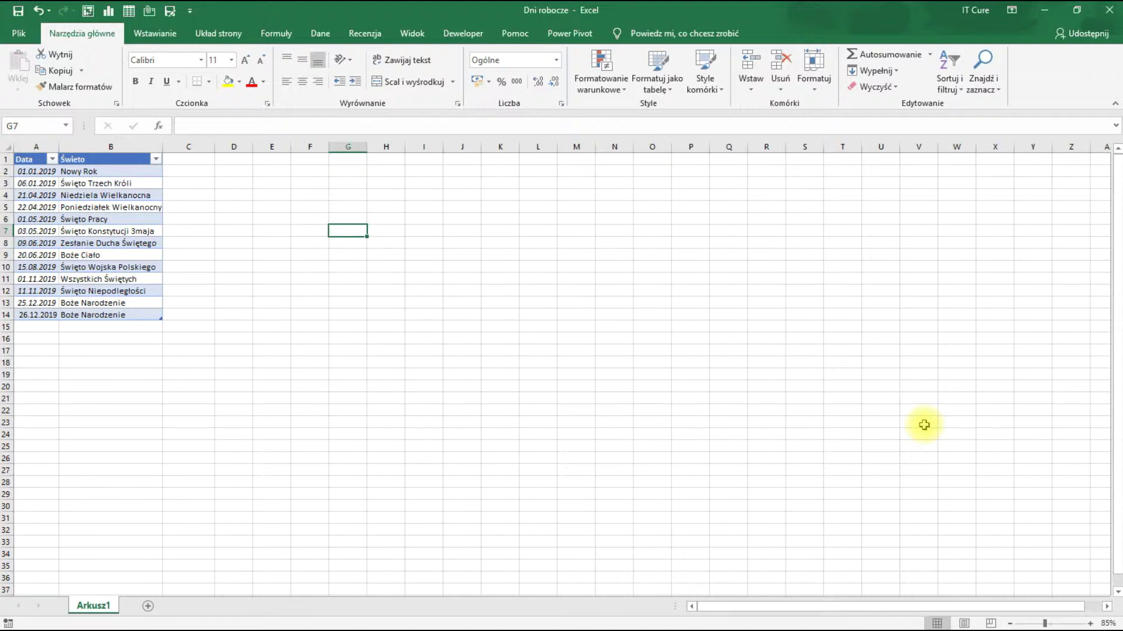
- Widen the Data column of the holiday table to fit its full dates
scroll(128, 297, "up", 1)
scroll(127, 297, "up", 2)
left_click_drag(95, 152, 94, 152)
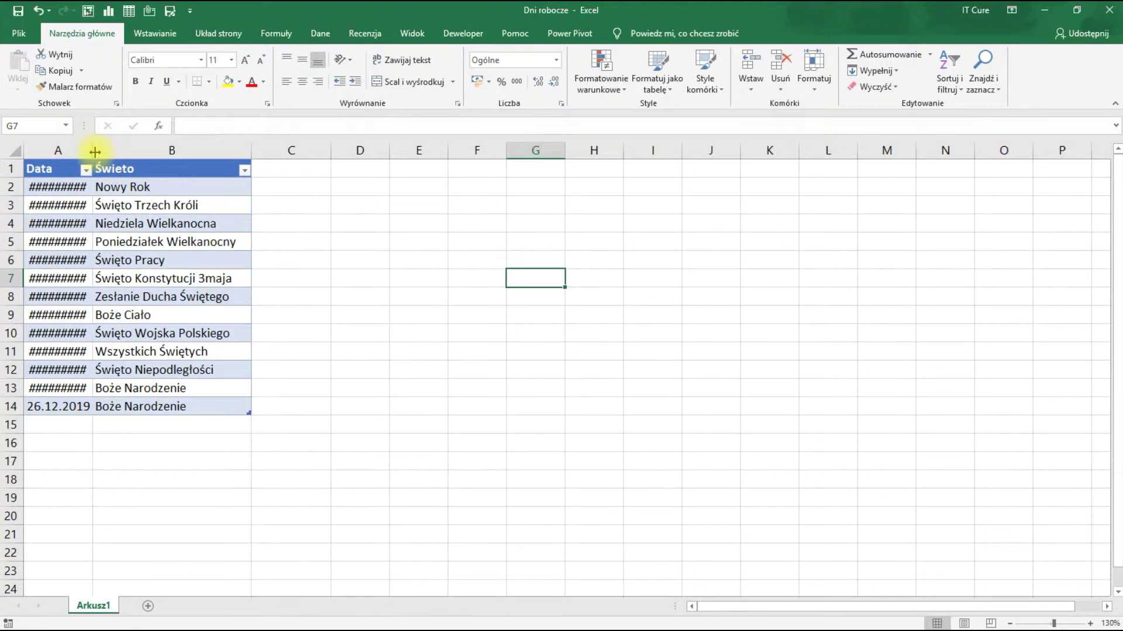
double_click(95, 152)
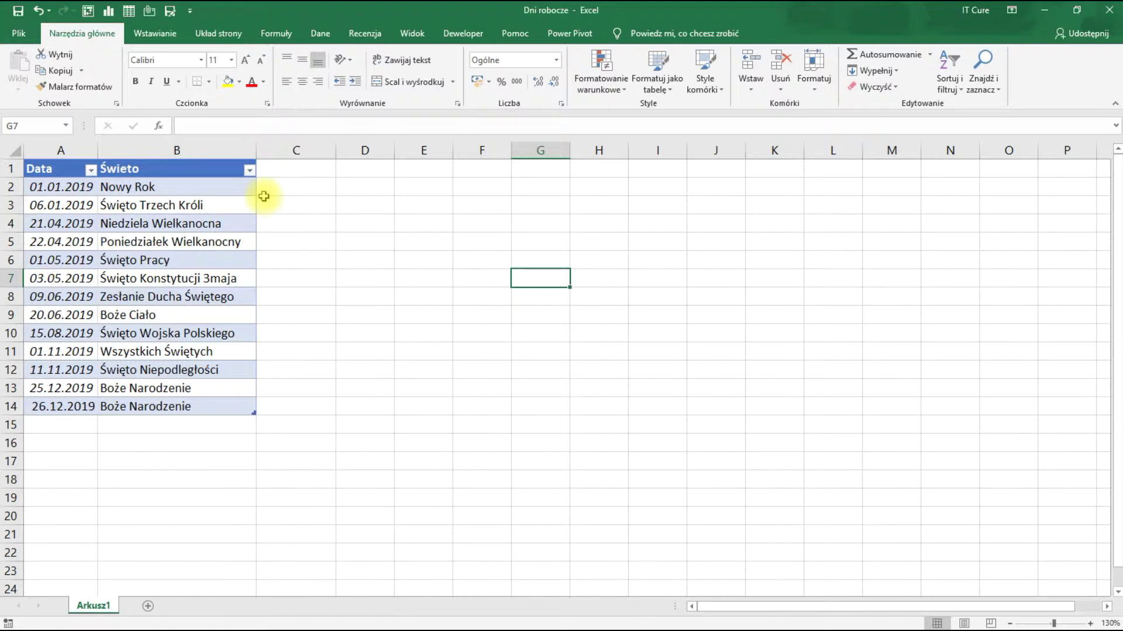
- Enter the headers Miesiac, Data poczatkowa miesiąca, Data końcowa miesiąca and Liczba dni pracujących in cells D1 to G1
left_click(375, 168)
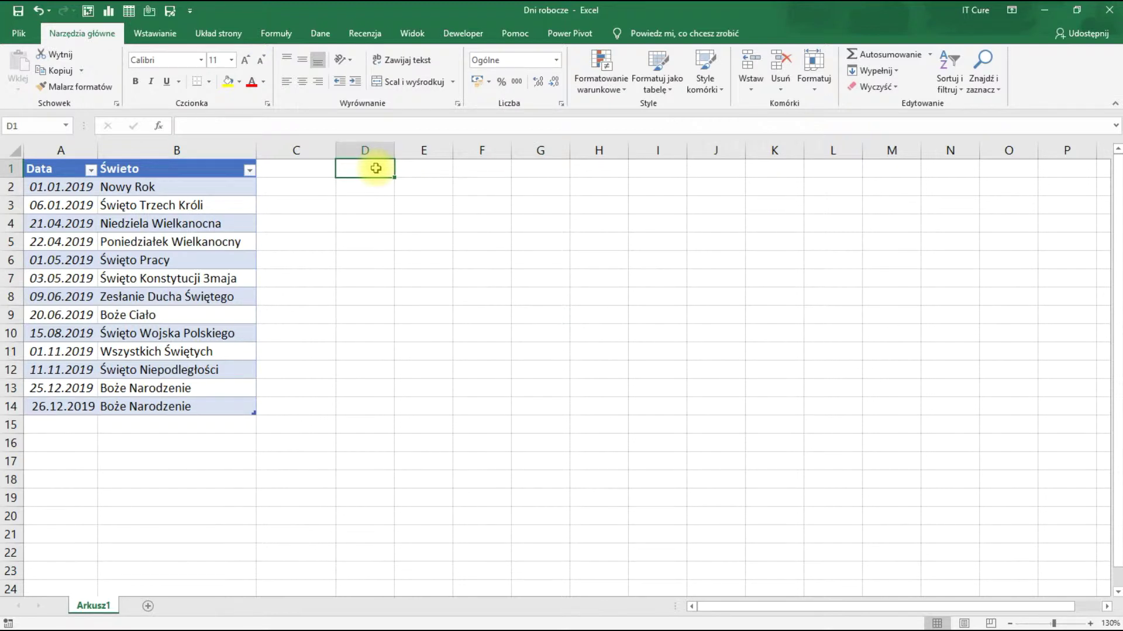
type("Miesiac")
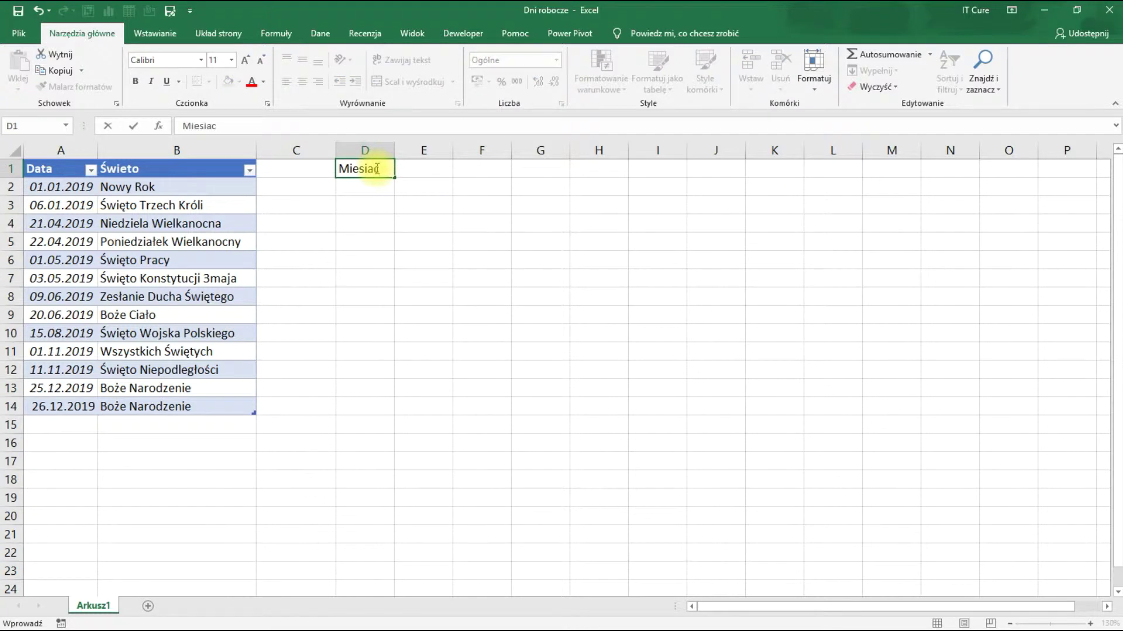
key("Tab")
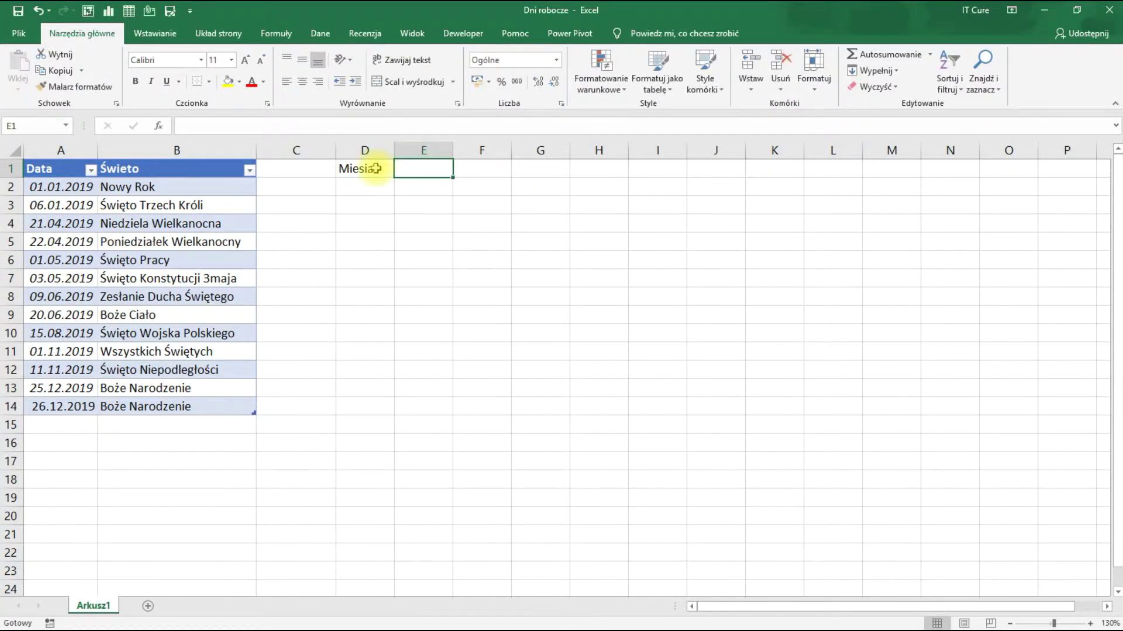
type("Data")
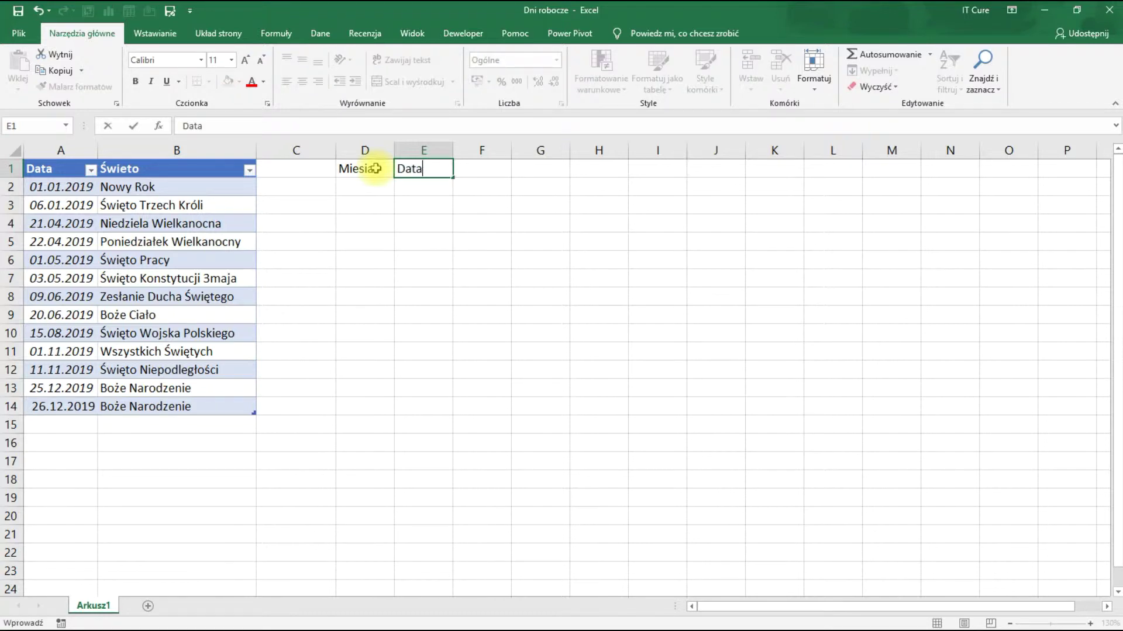
type(" poczatkowa miesiąca")
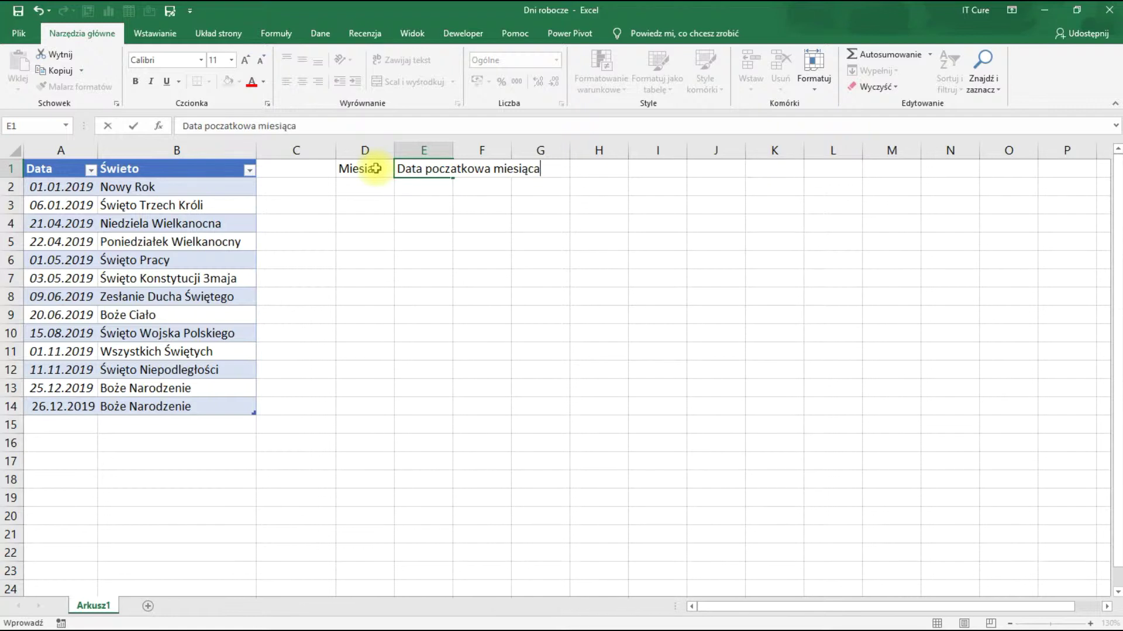
key("Tab")
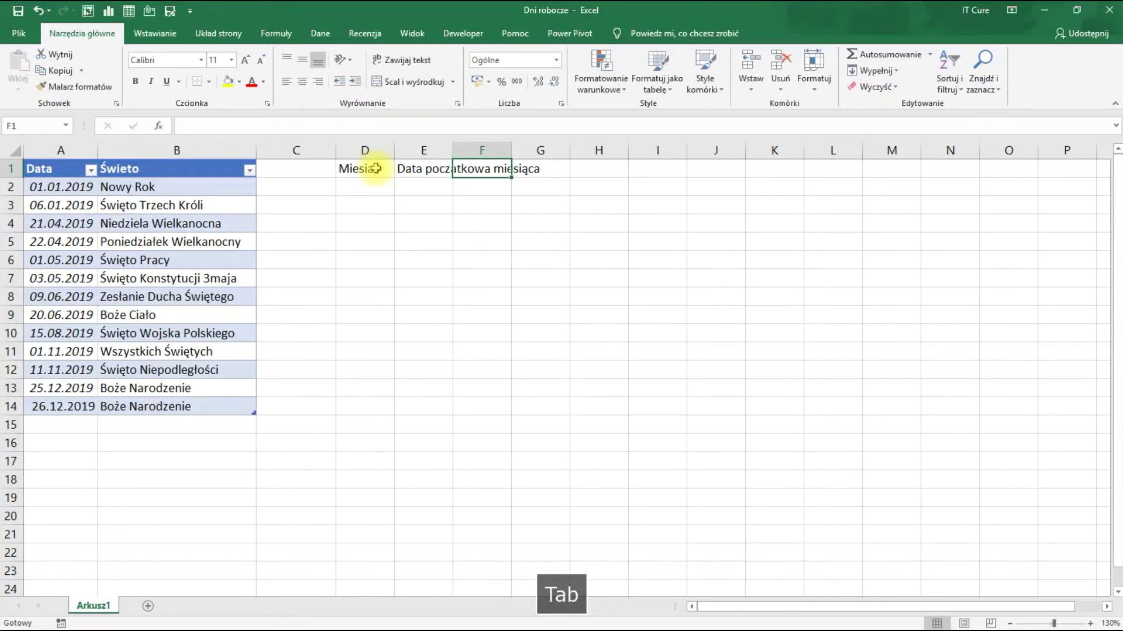
type("Da")
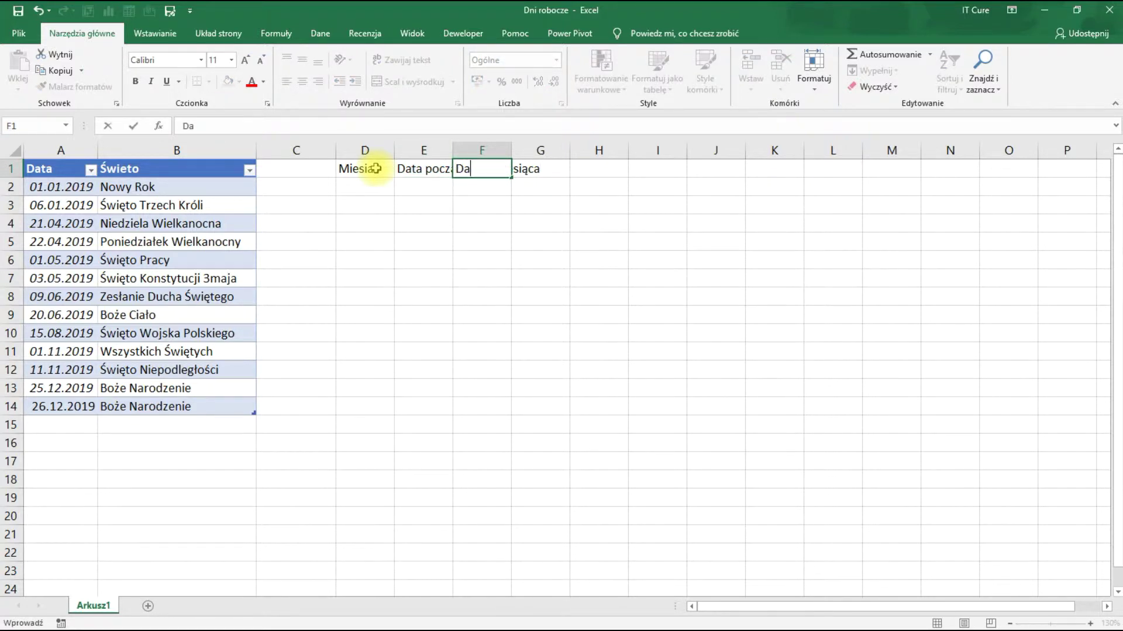
type("ta końcowa miesiąca")
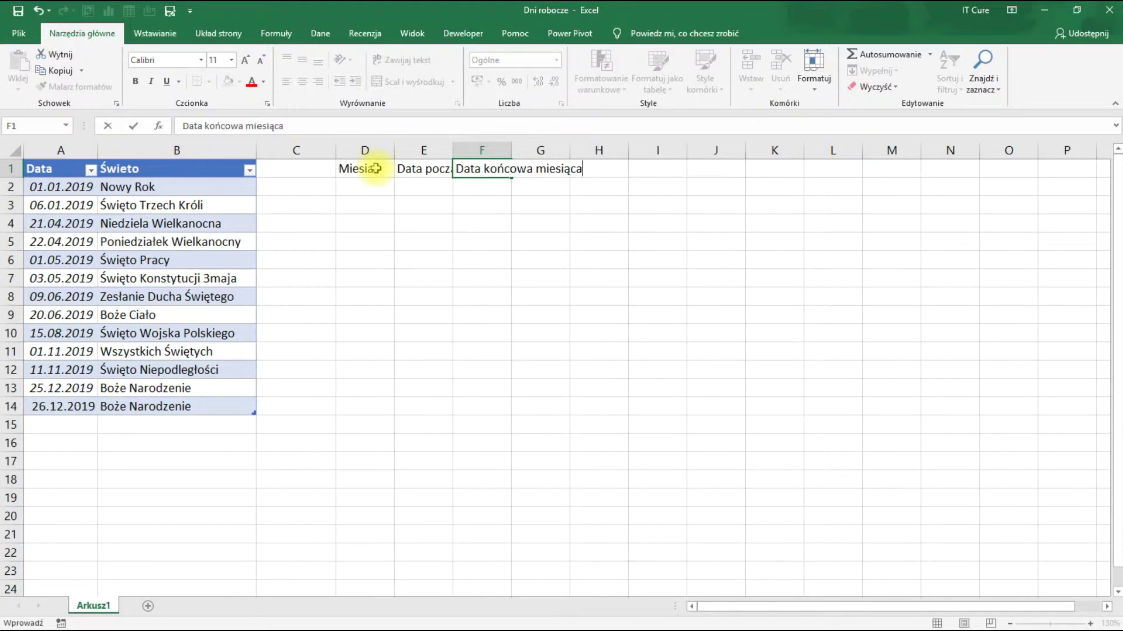
key("Tab")
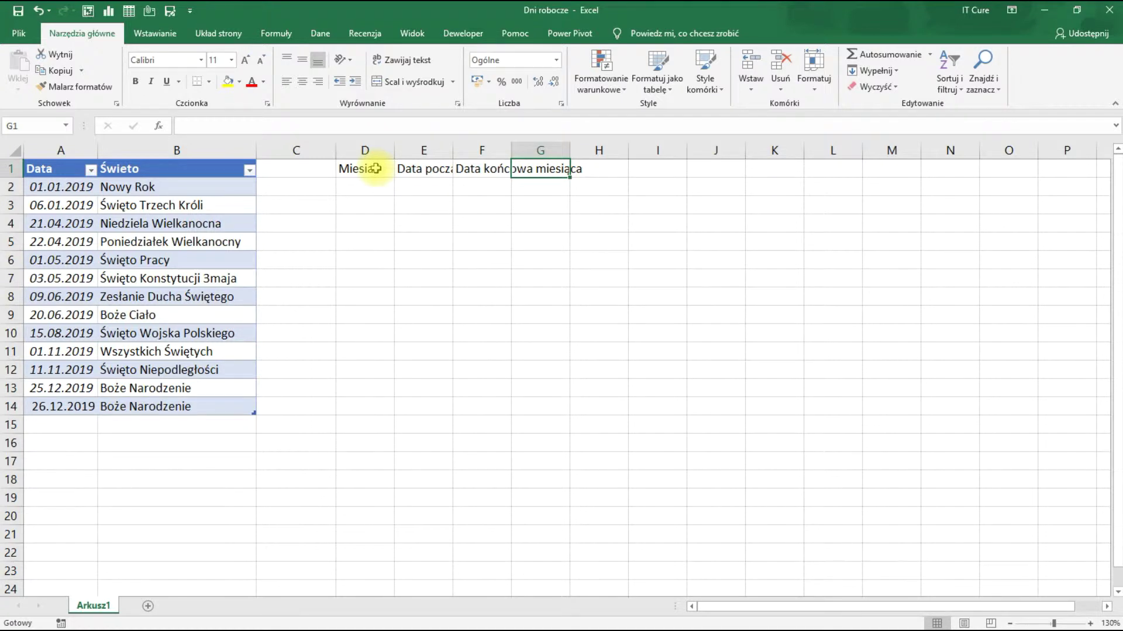
type("Liczb")
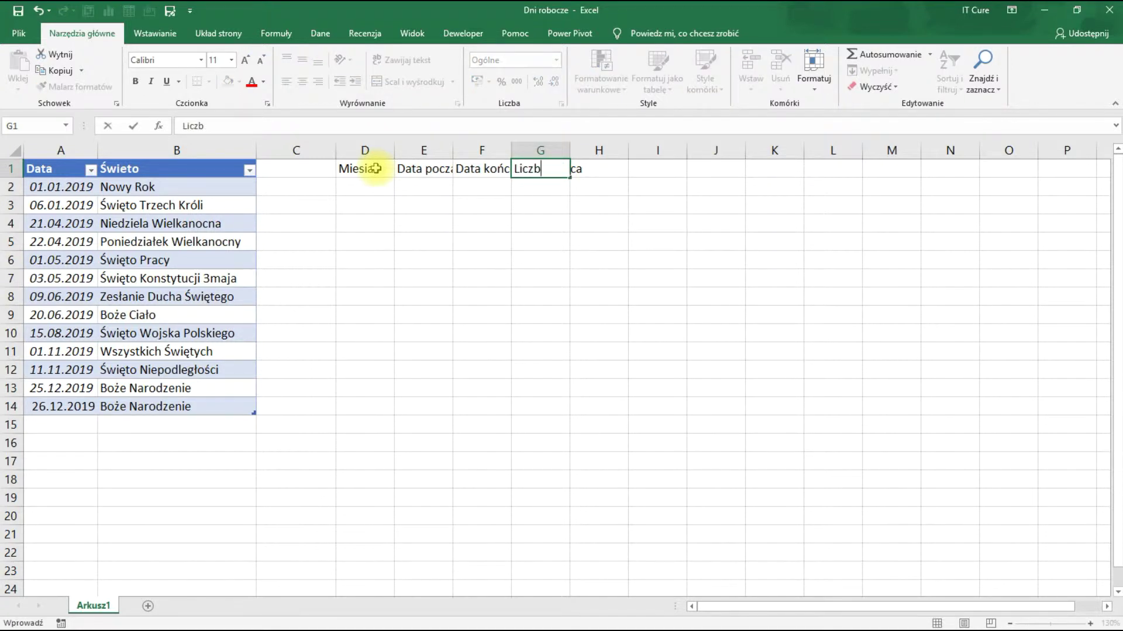
type("a dni pracujących")
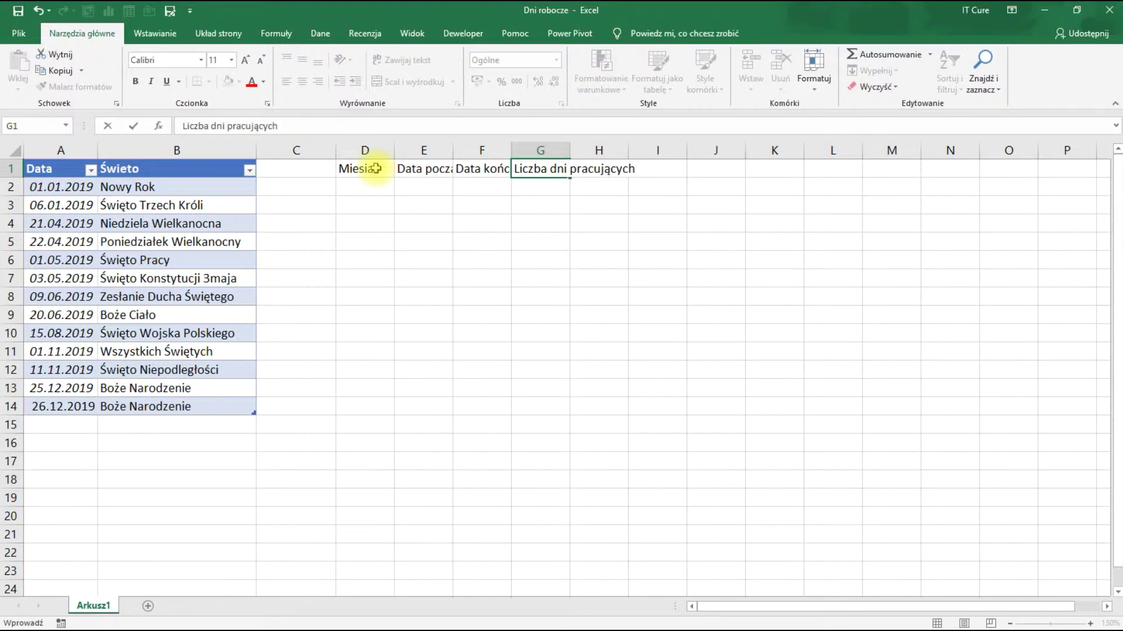
key("Return")
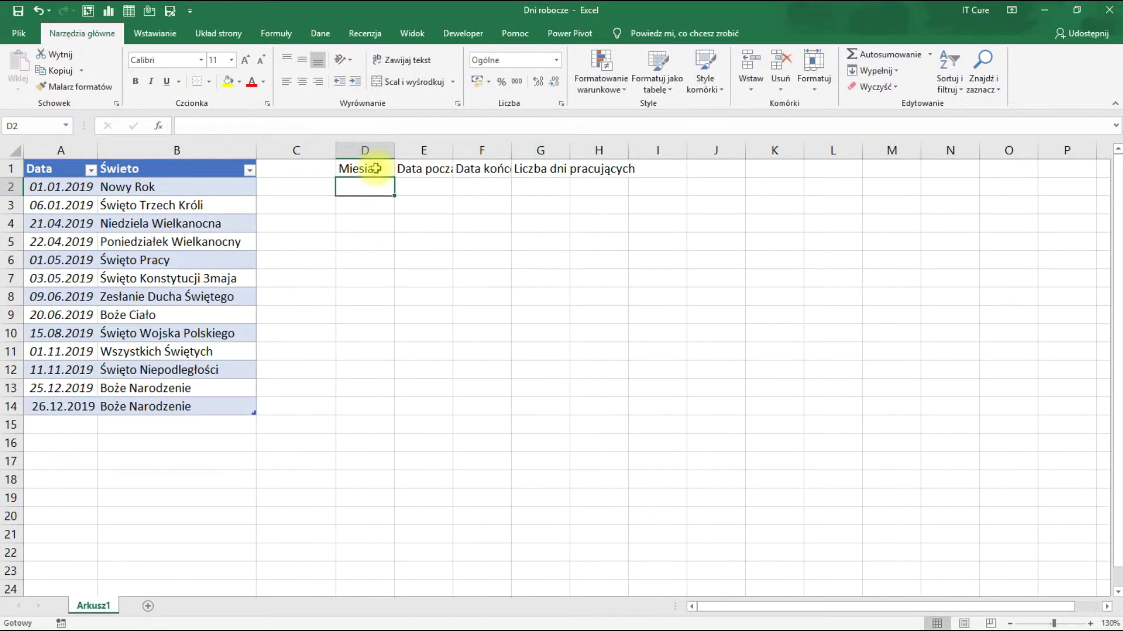
- Enter Styczeń in D2 and autofill the month names down to Grudzień in D13
type("Styczeń")
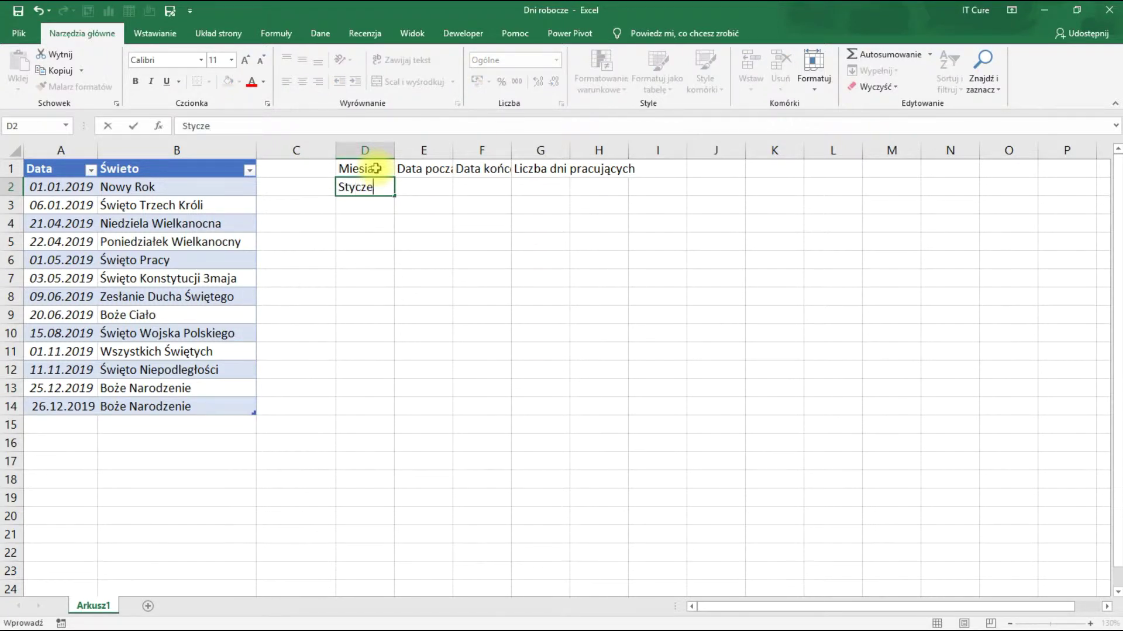
key("Return")
left_click(381, 187)
left_click_drag(395, 197, 393, 396)
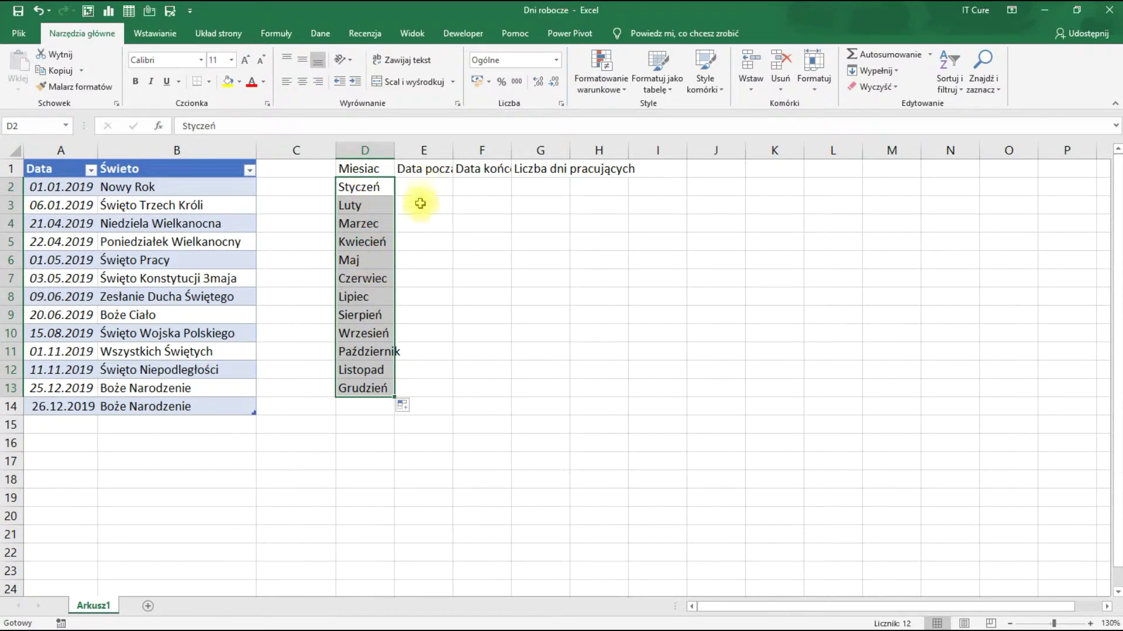
- Enter 01.01.2019 in E2 and fill the start dates down to E13 in monthly increments
left_click(423, 186)
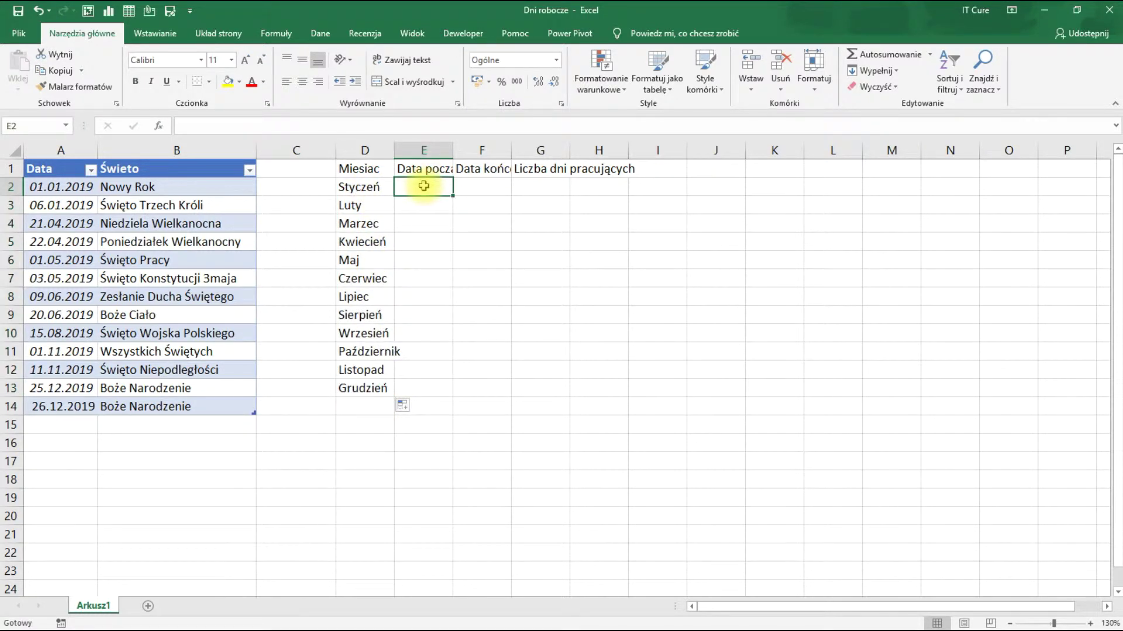
type("01.01.2019")
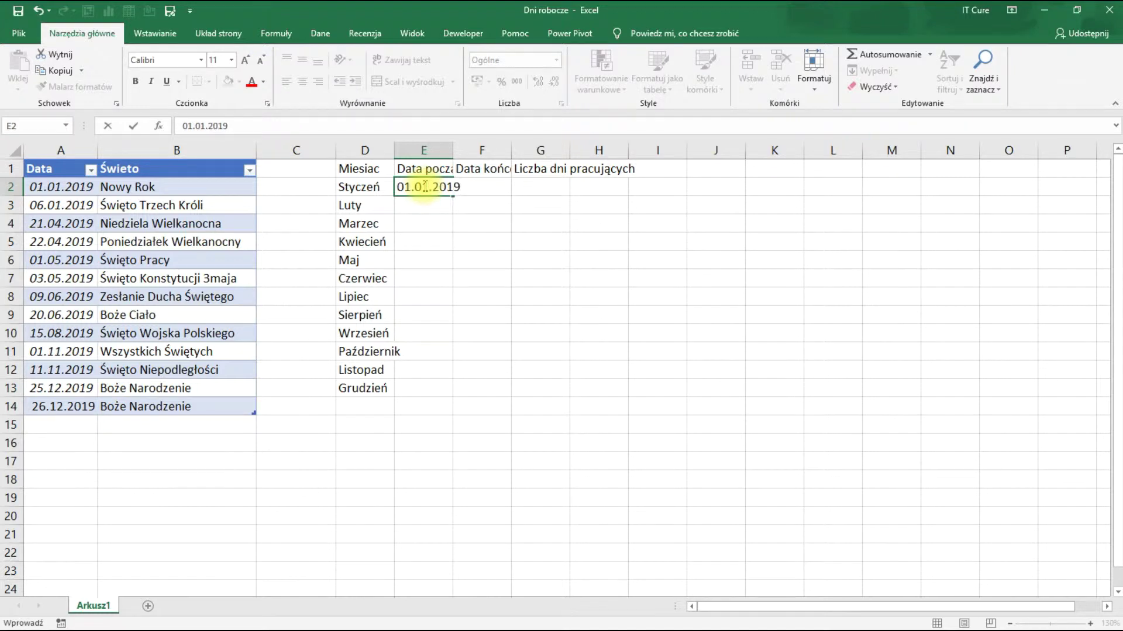
key("ctrl+Return")
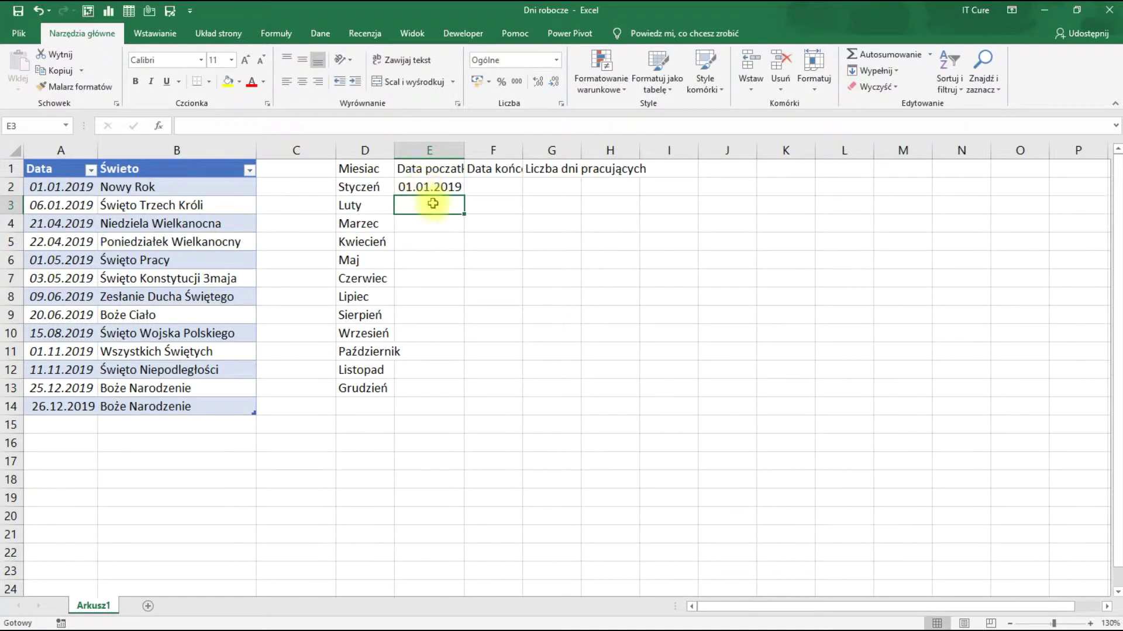
left_click_drag(463, 197, 454, 395)
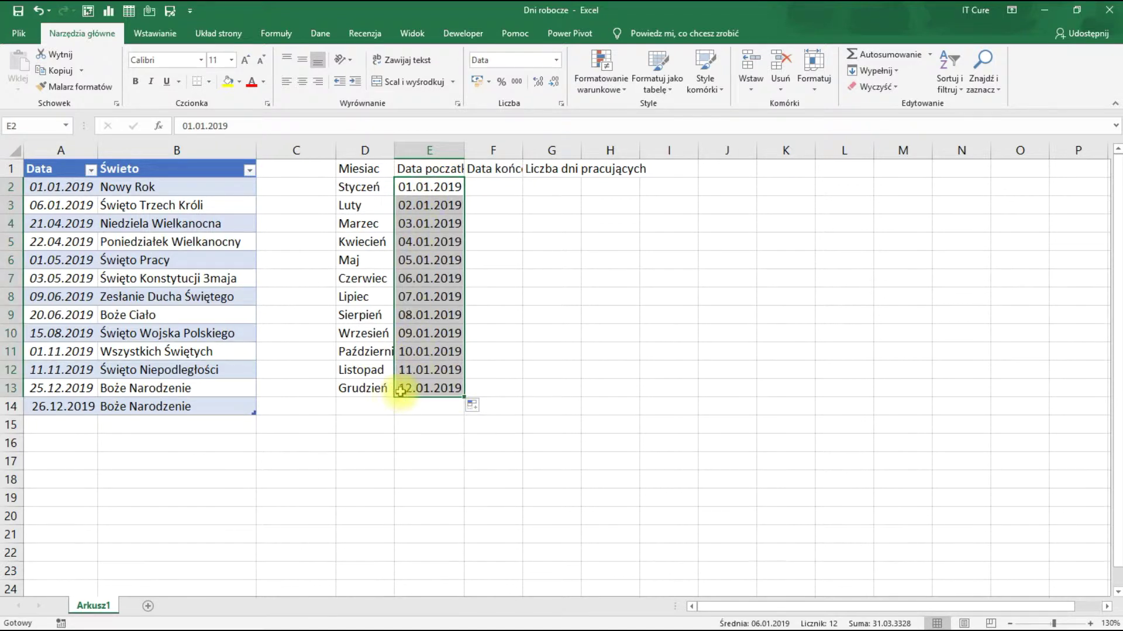
left_click(474, 405)
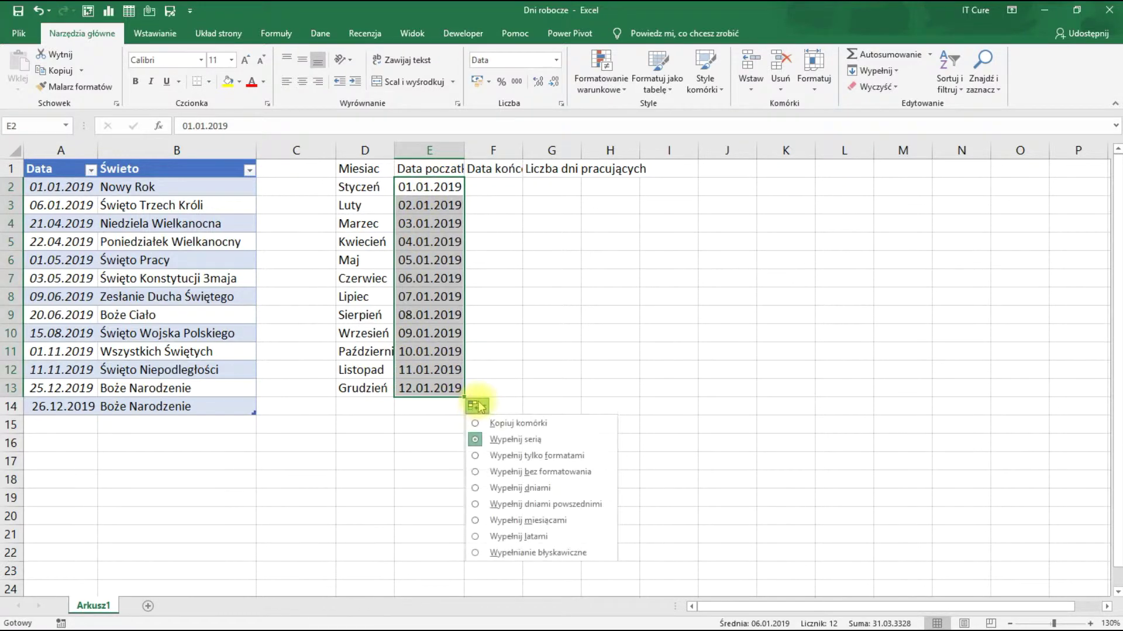
left_click(514, 553)
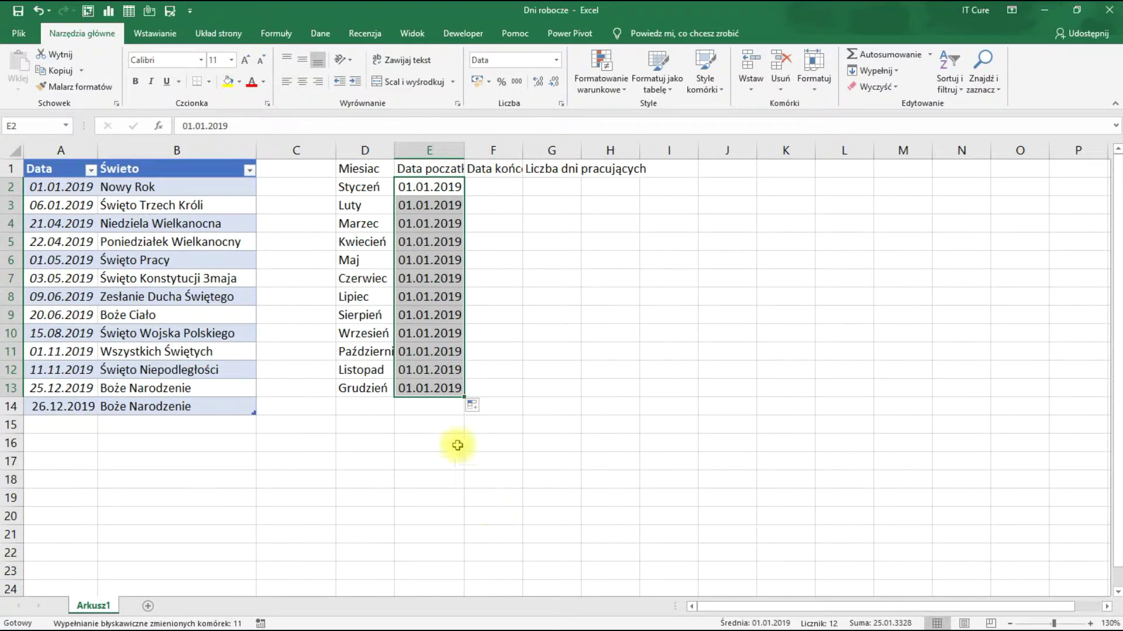
left_click(473, 405)
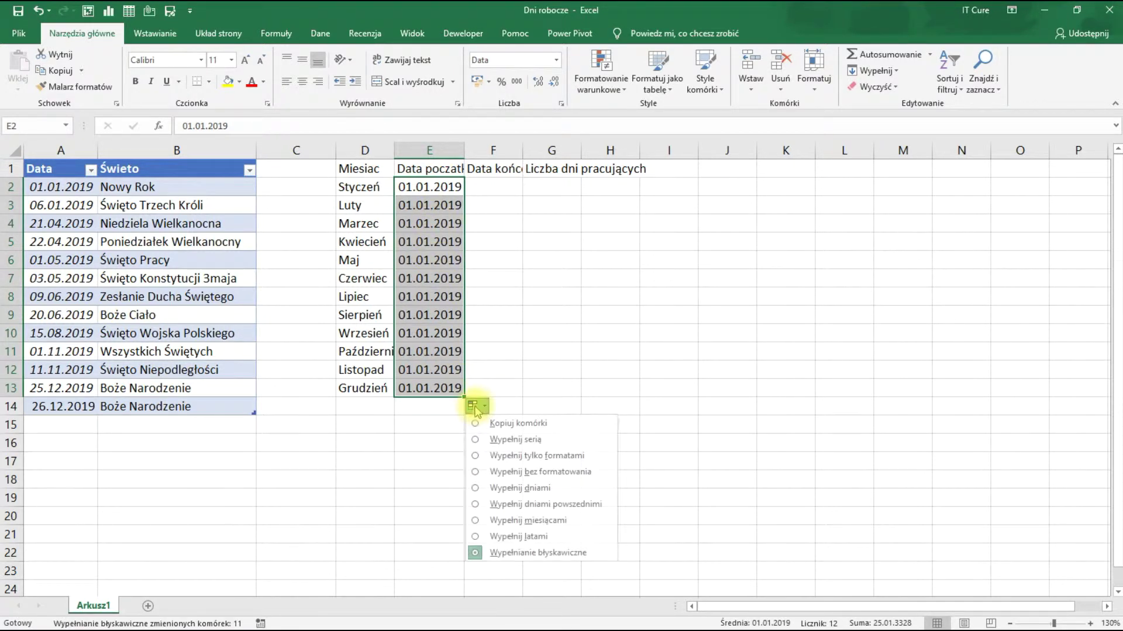
left_click(520, 520)
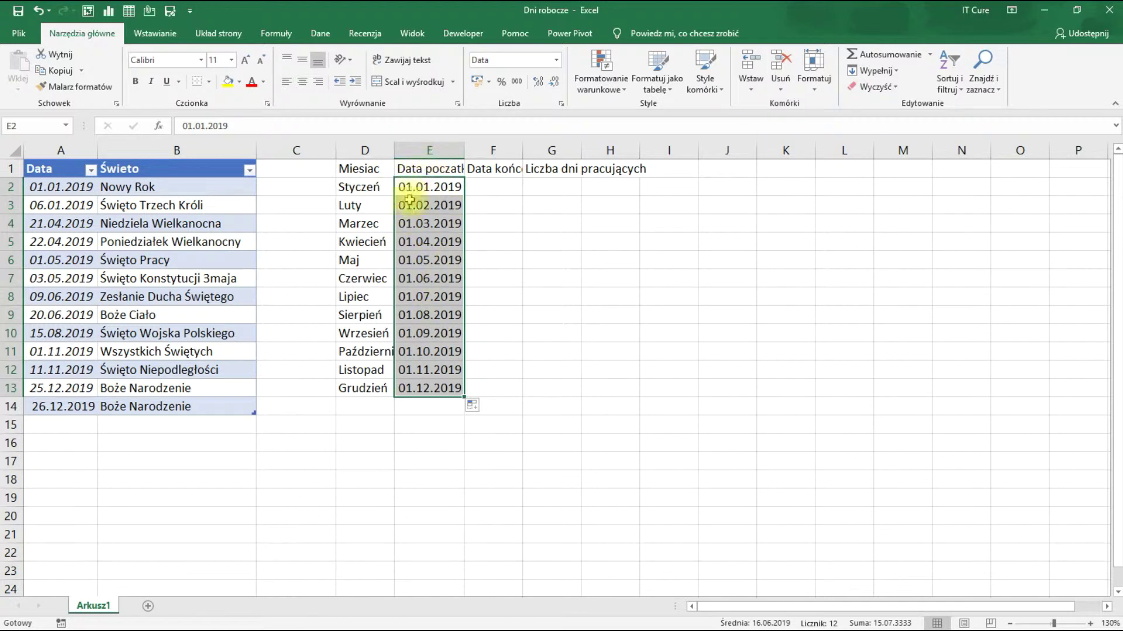
left_click(480, 406)
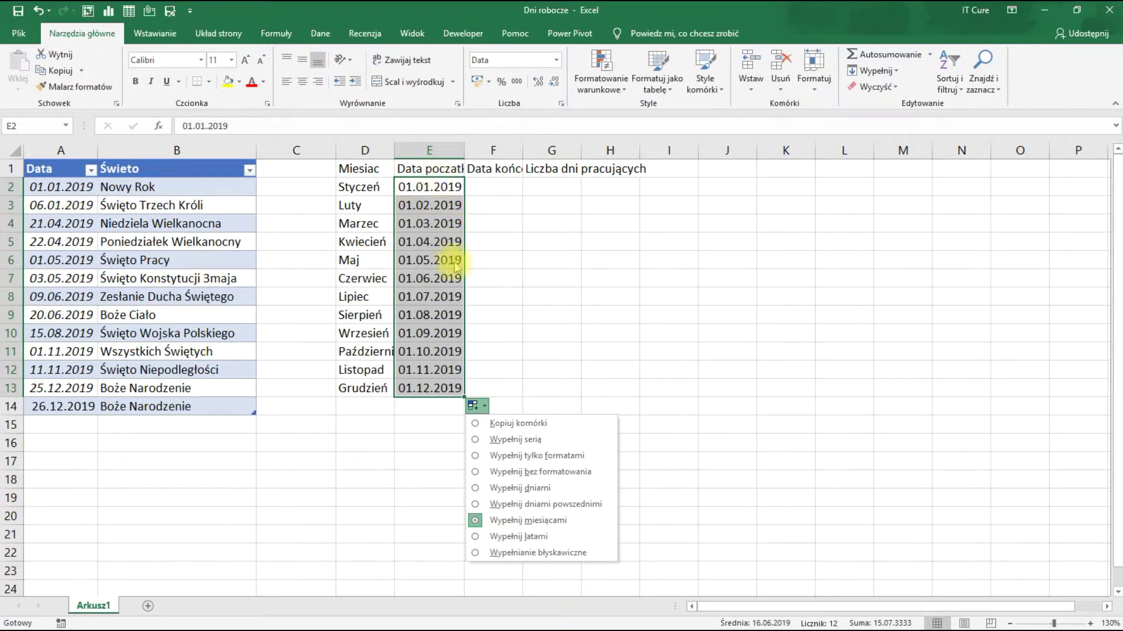
left_click(493, 265)
- Enter the end dates 31.01.2019 in F2 and 28.02.2019 in F3, and autofill the month-end series down to F13
left_click(490, 183)
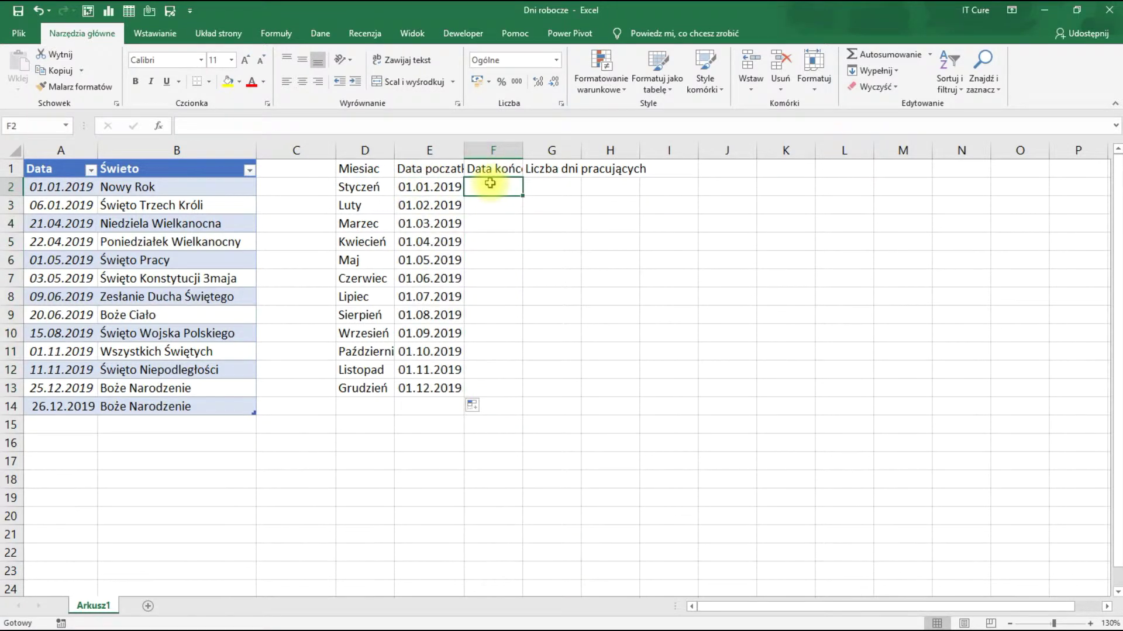
type("31")
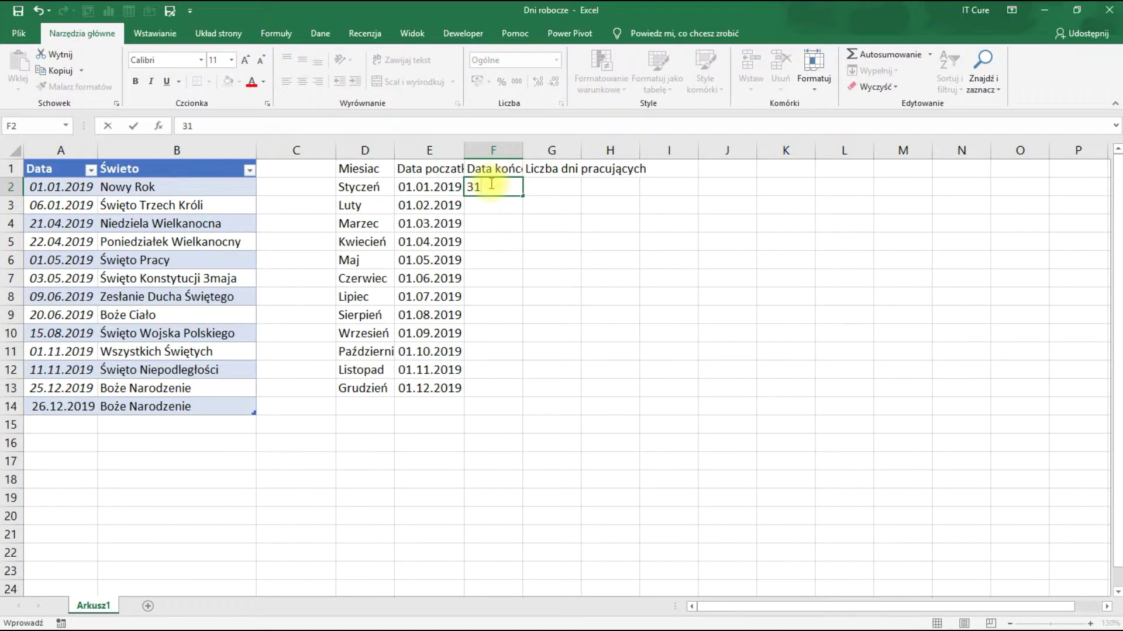
type(".01.2019")
key("Return")
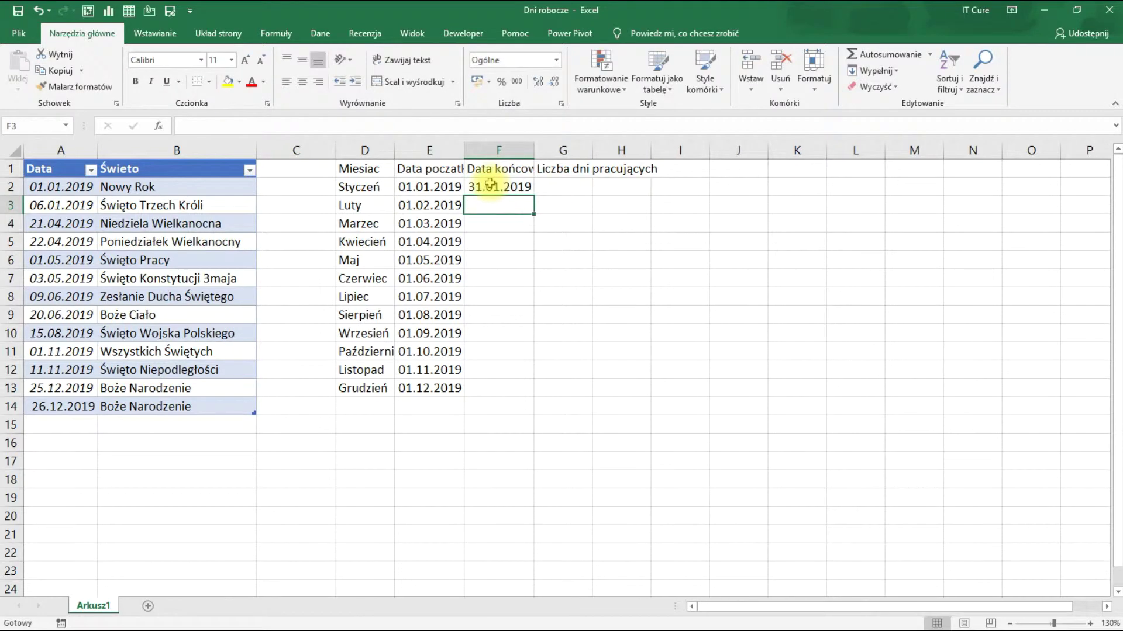
type("28.")
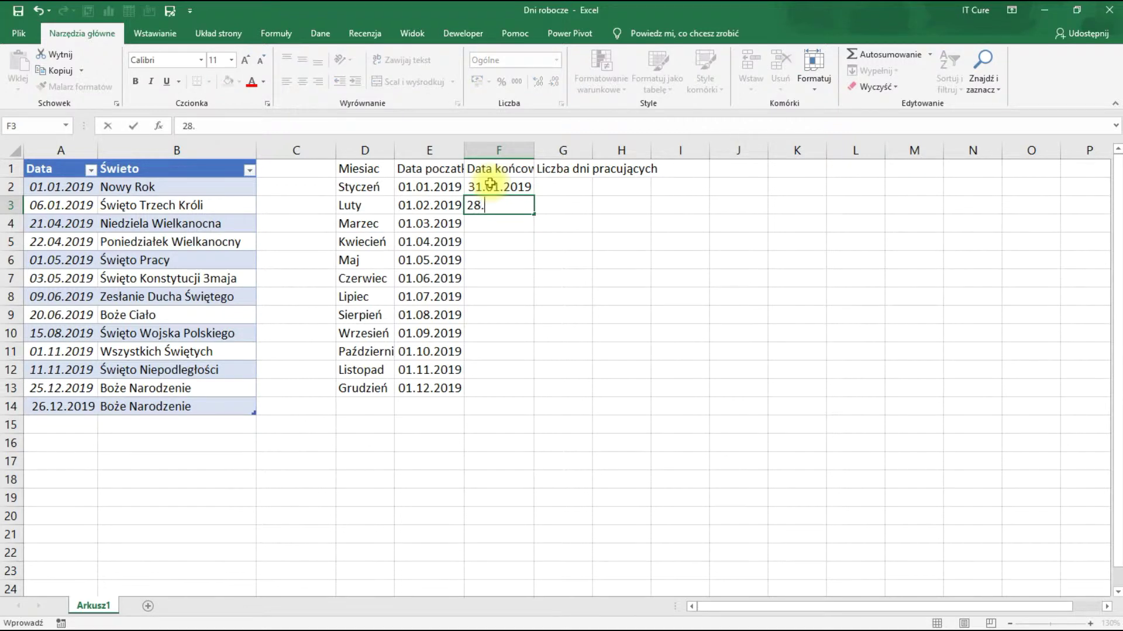
type("02.2019")
key("Return")
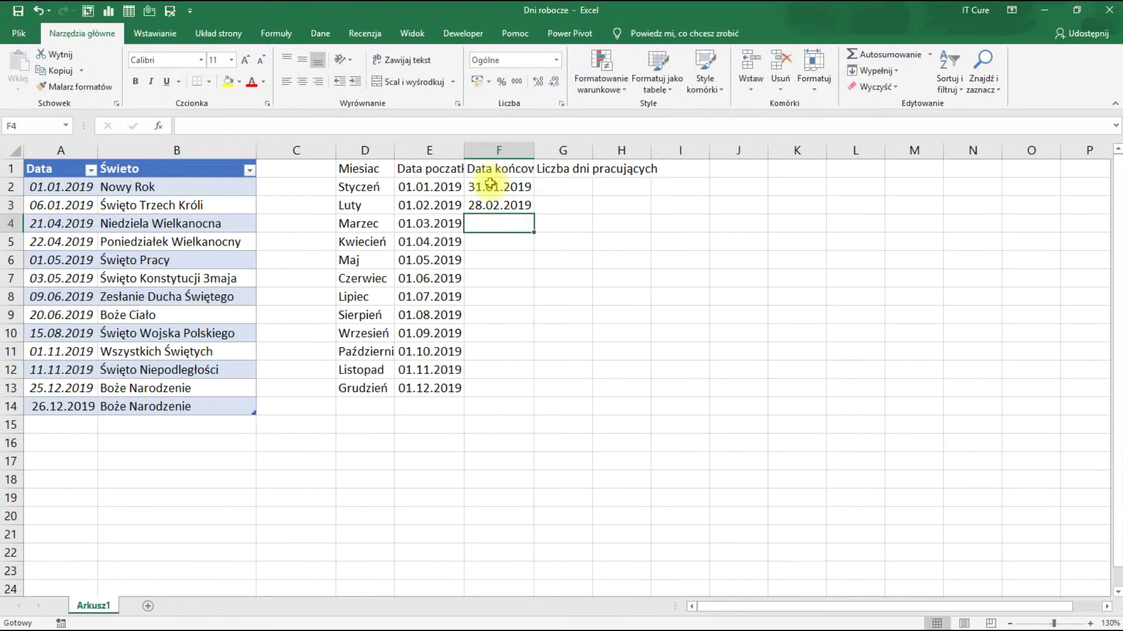
left_click_drag(490, 184, 528, 398)
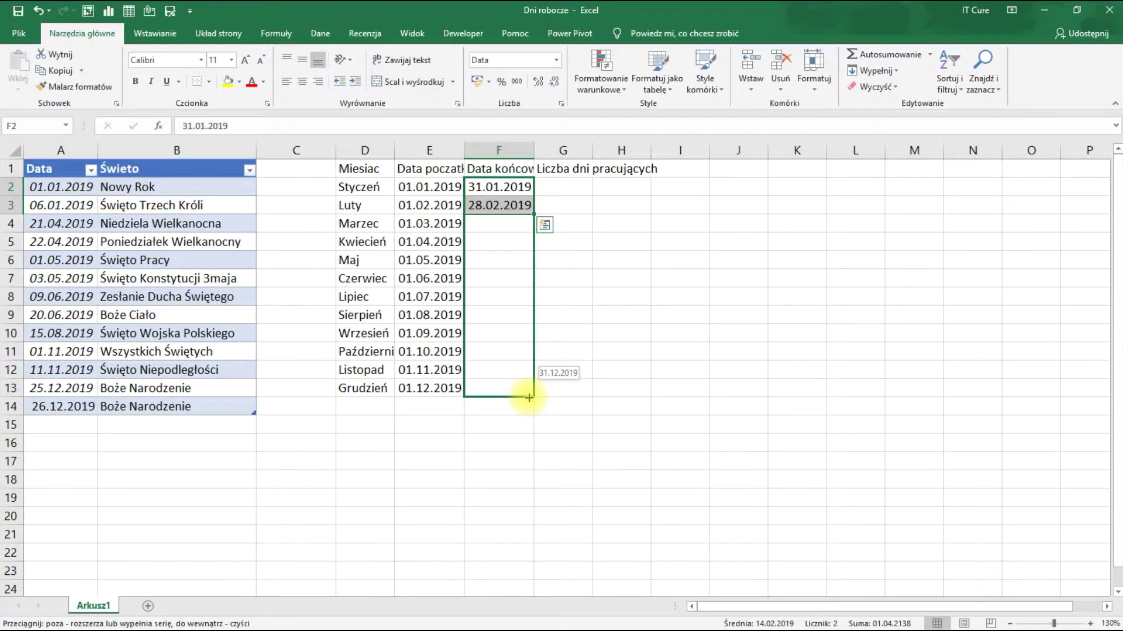
left_click_drag(529, 398, 529, 398)
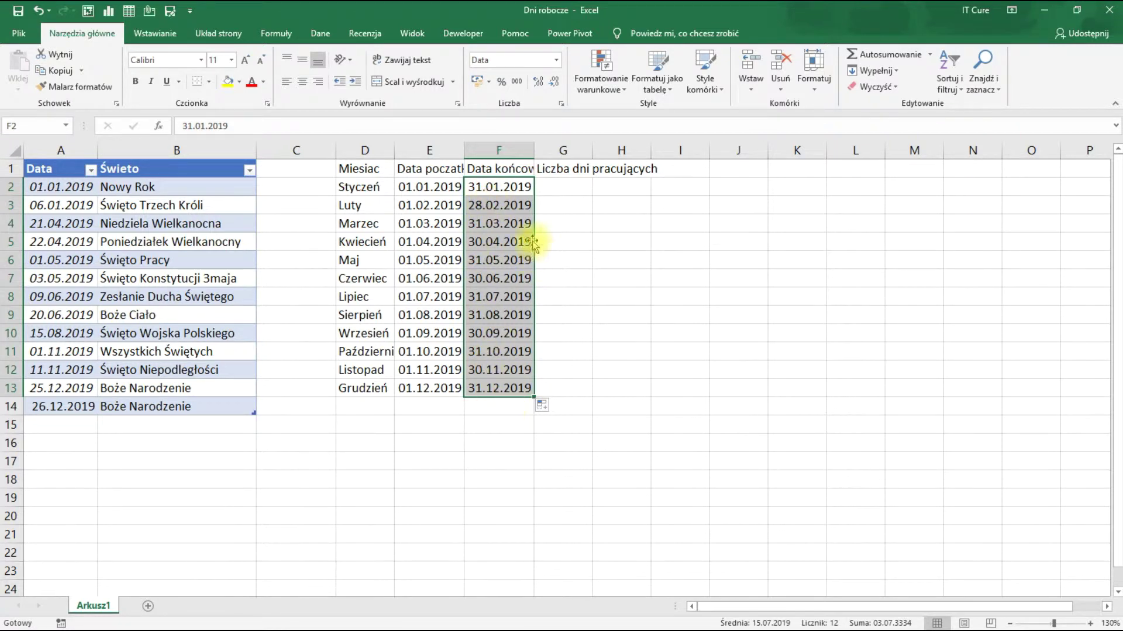
left_click(494, 240)
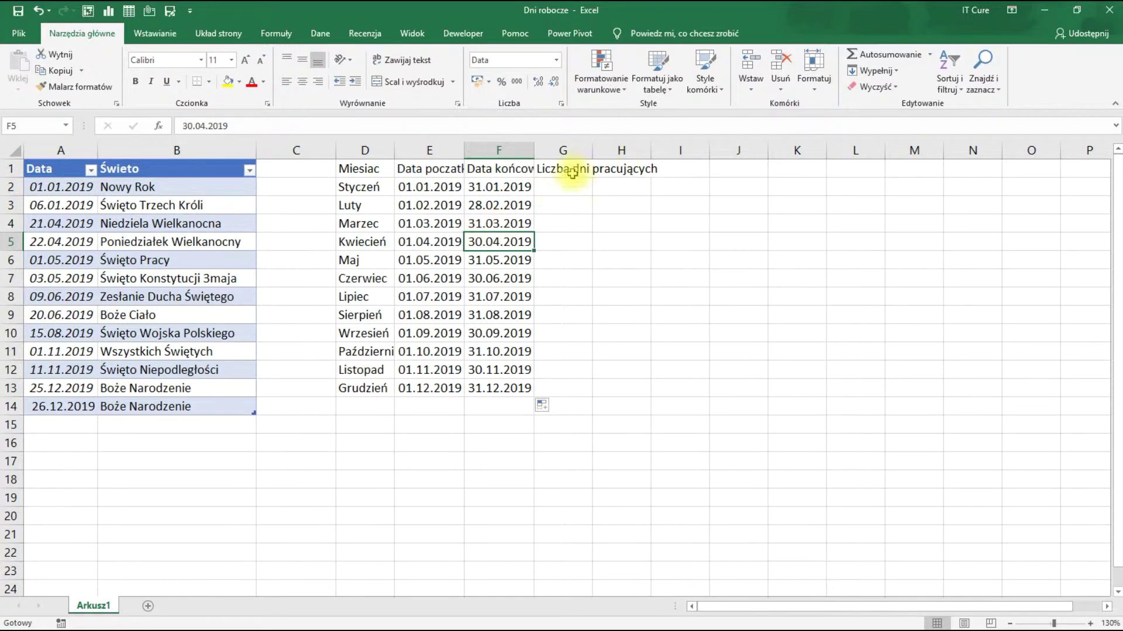
left_click(563, 188)
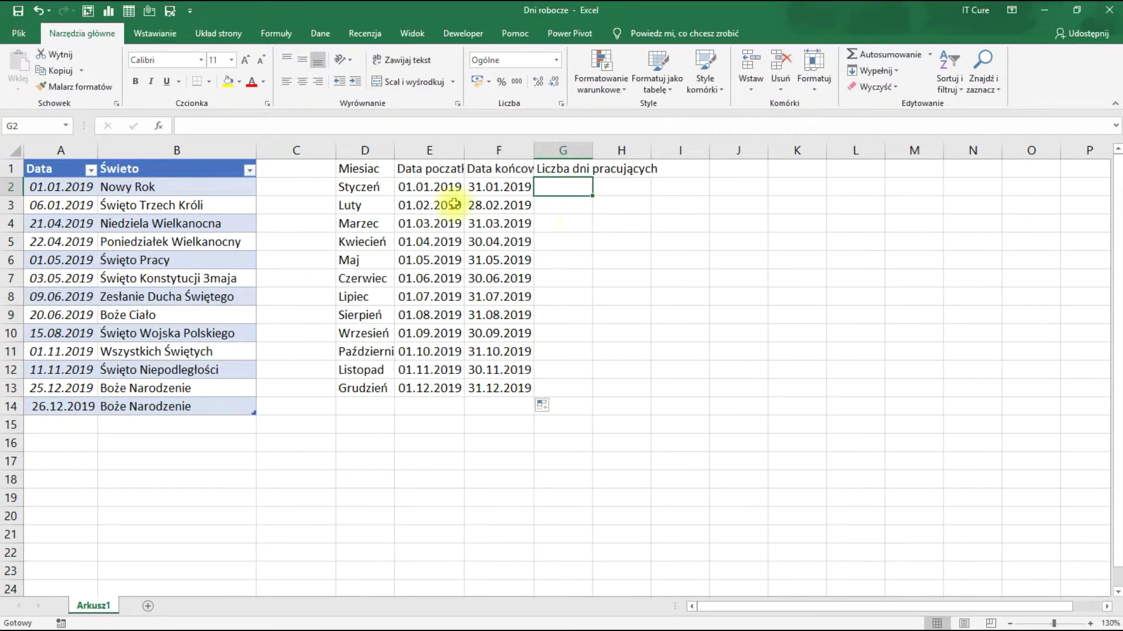
left_click(481, 245)
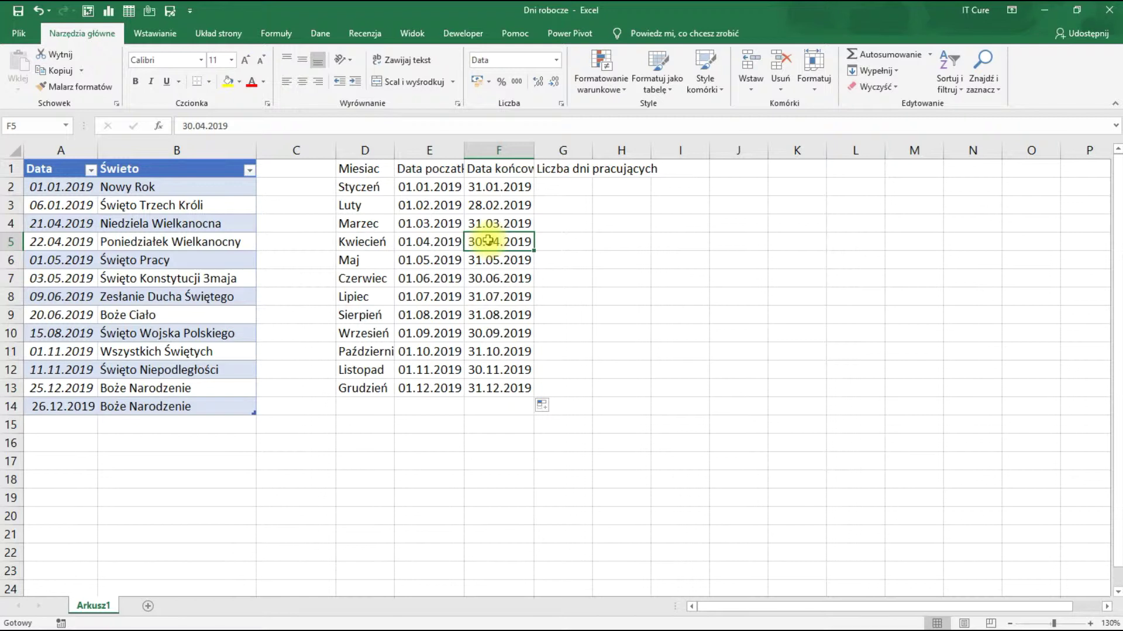
- Convert the range D1:G13 into a table with headers
key("ctrl+t")
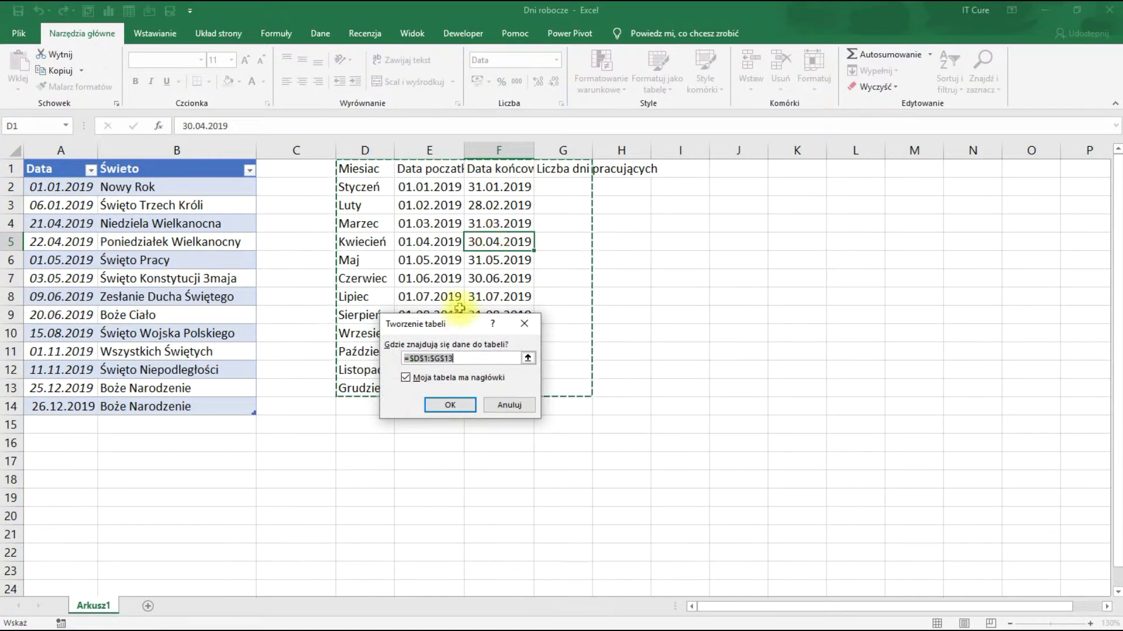
left_click_drag(459, 328, 447, 271)
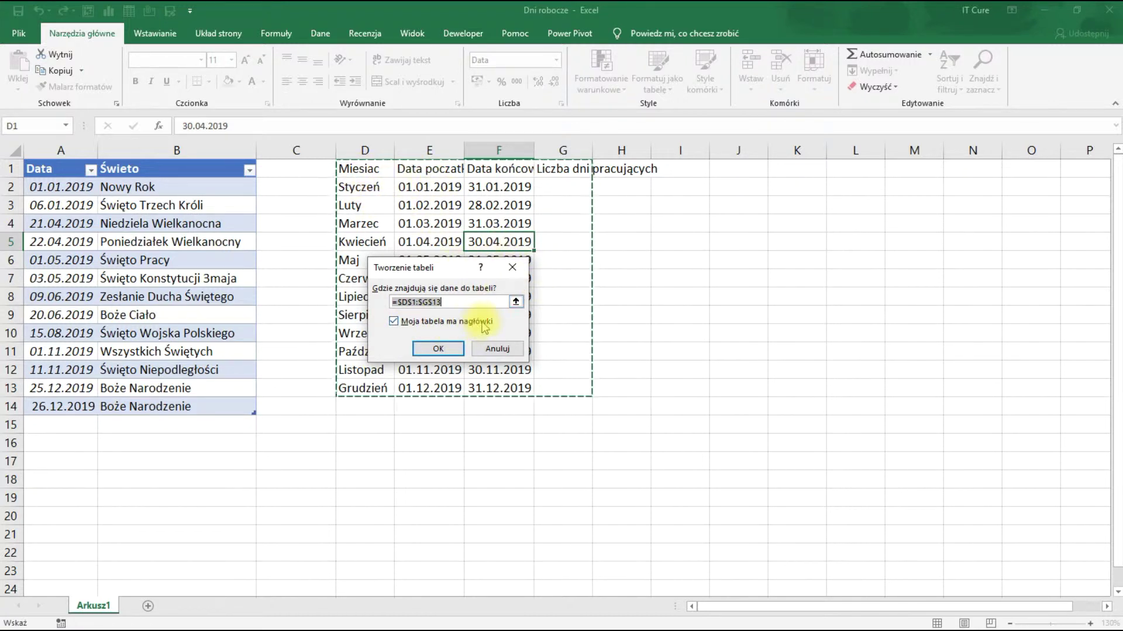
left_click(445, 351)
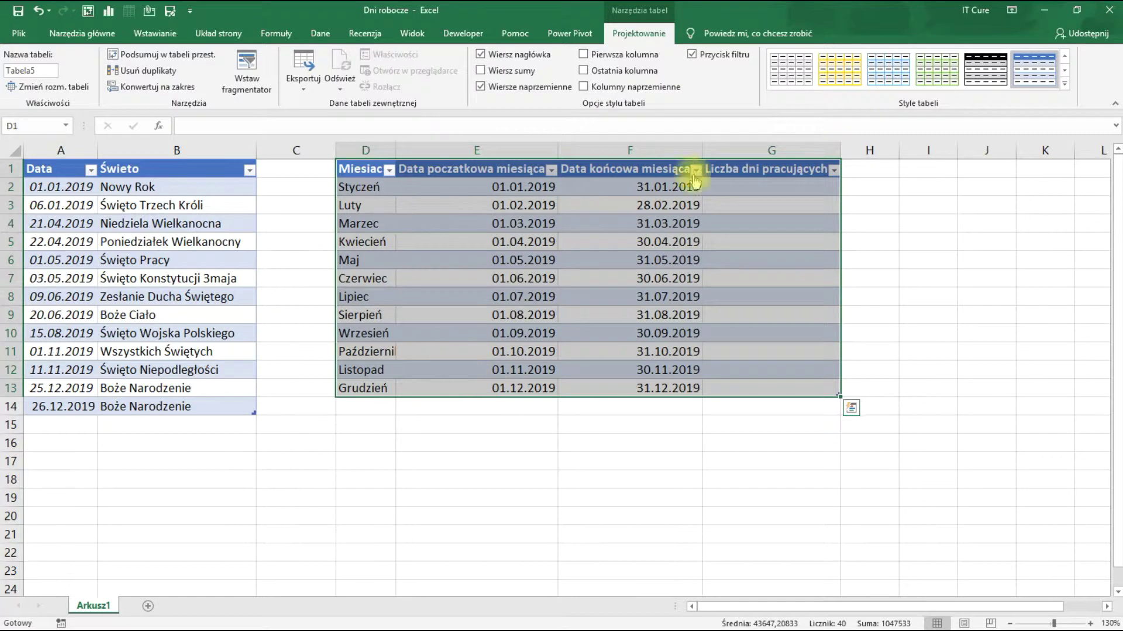
- Start a DNI.ROBOCZE formula in G2 and open its function arguments dialog
left_click(741, 188)
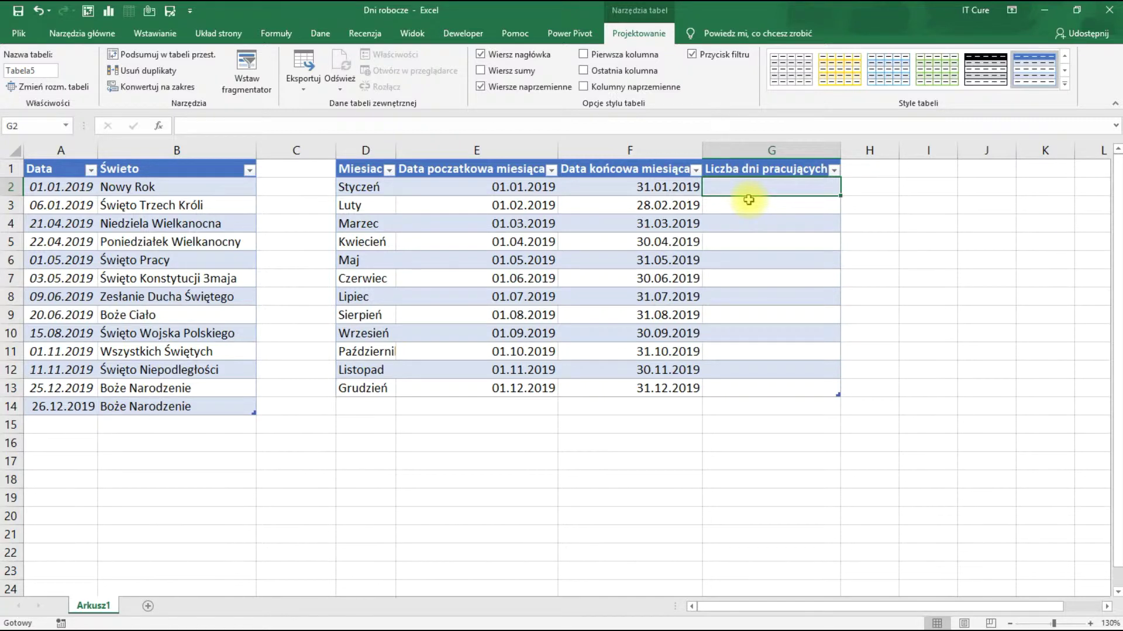
type("=")
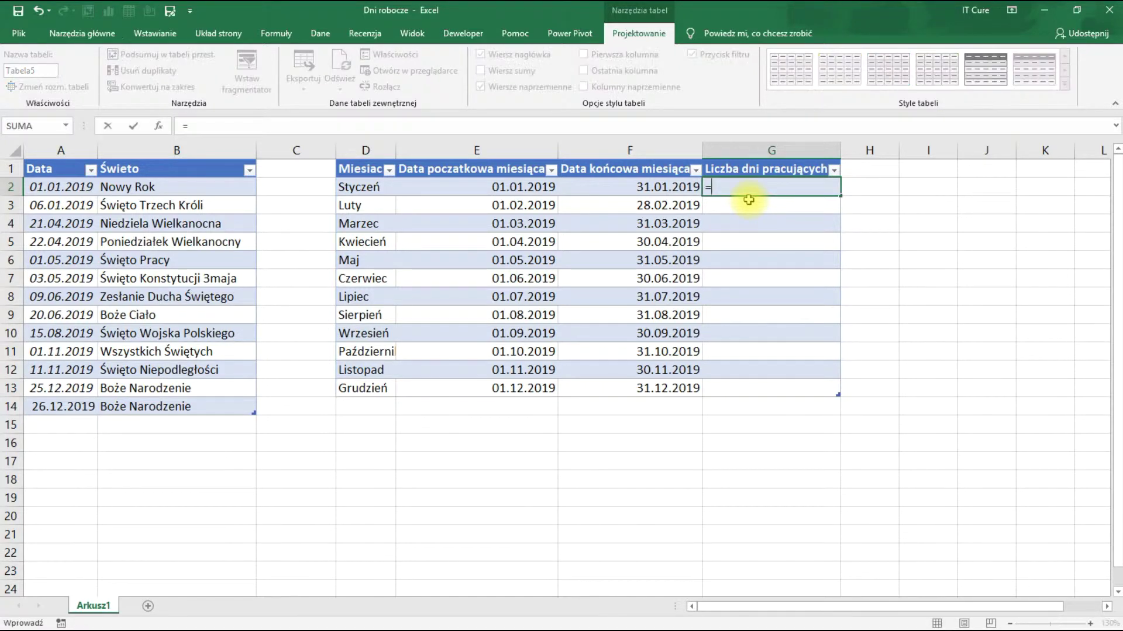
type("dni.ro")
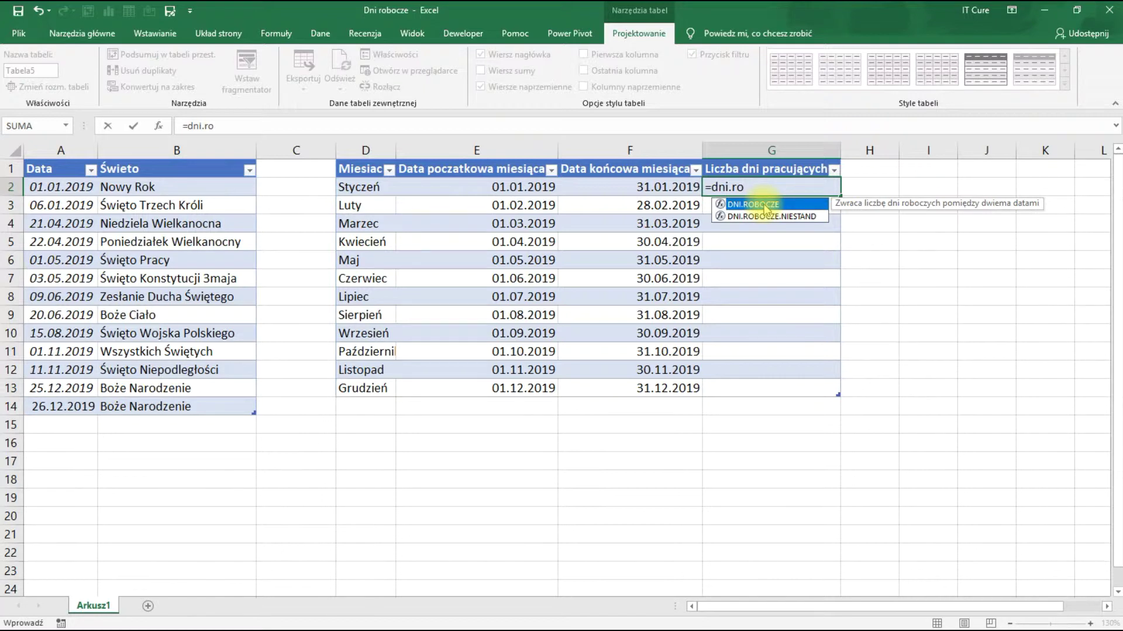
key("Tab")
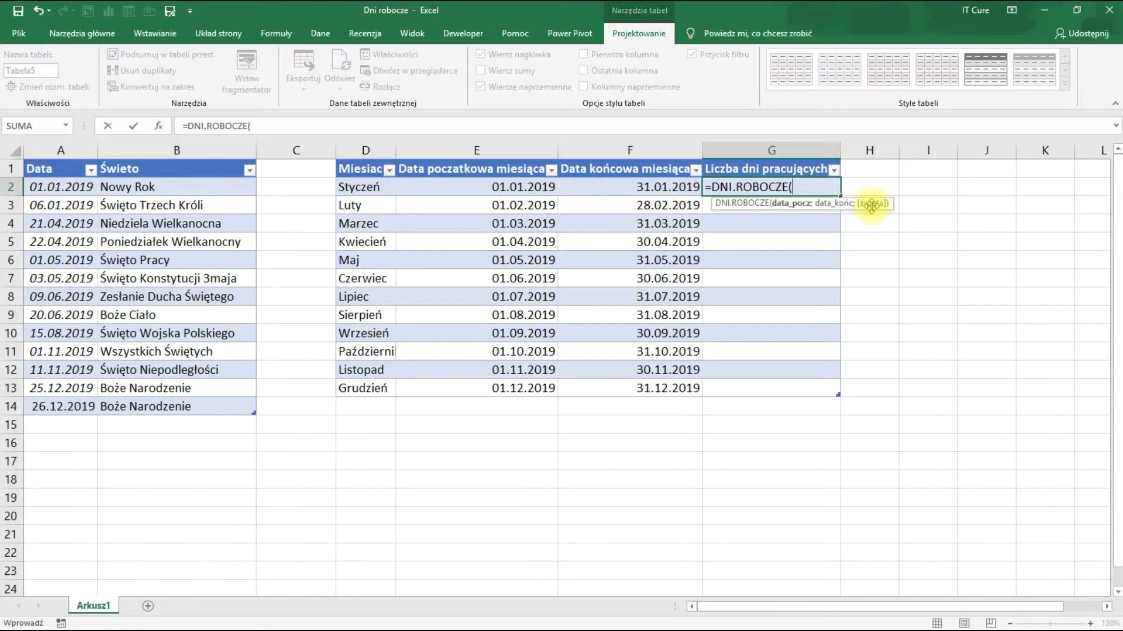
left_click(159, 127)
left_click_drag(375, 224, 530, 235)
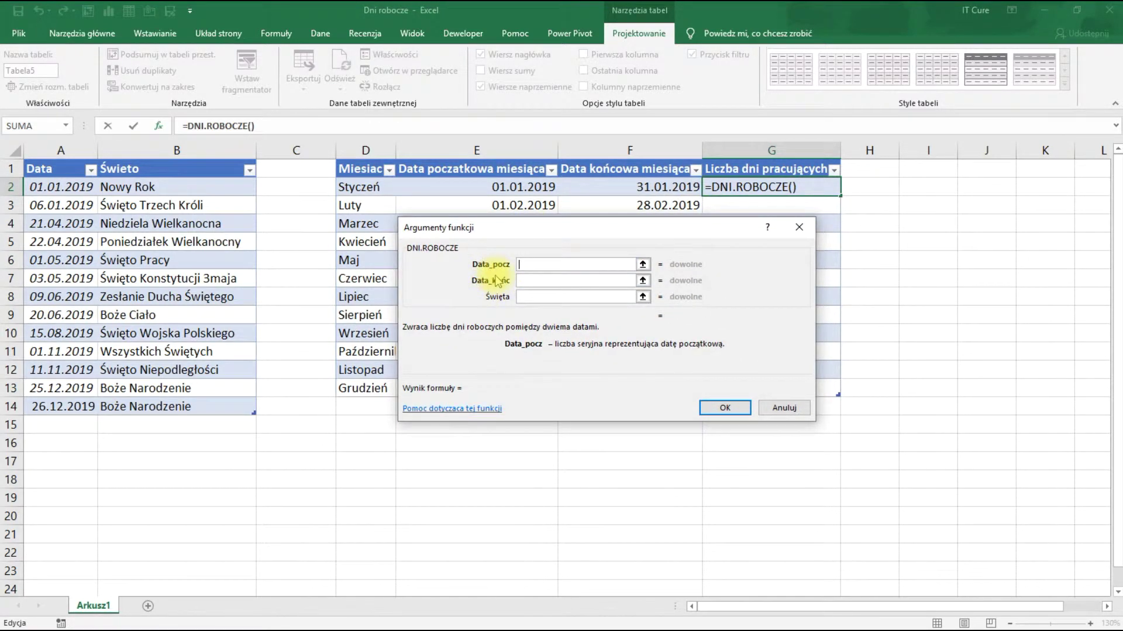
- Set Data_pocz to the start date in E2 and Data_końc to the end date in F2
left_click(547, 268)
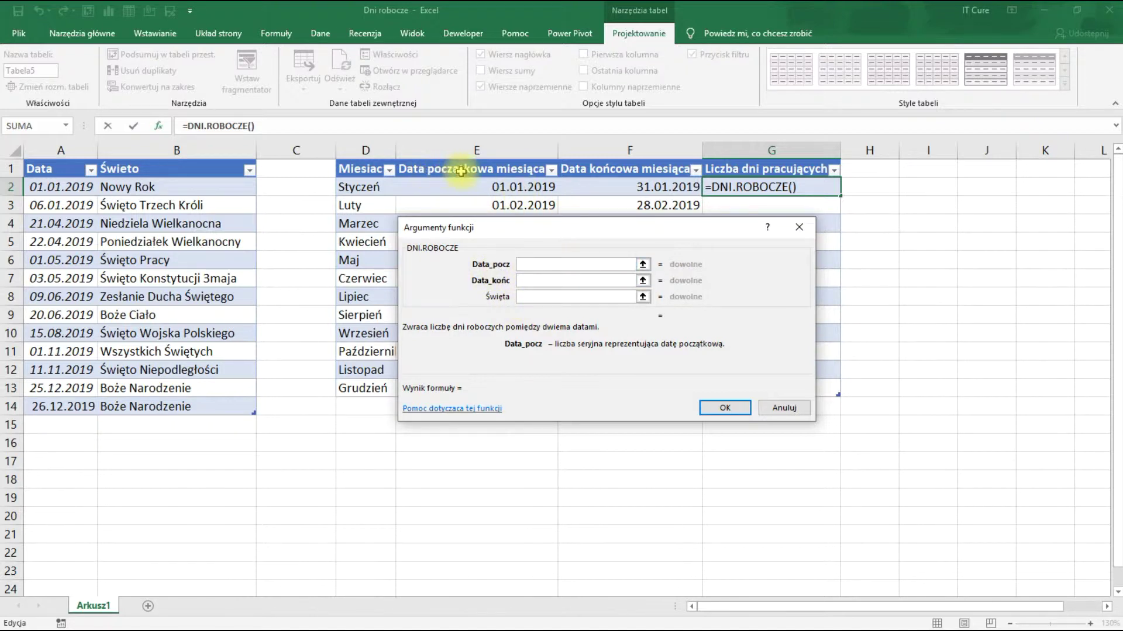
left_click(500, 188)
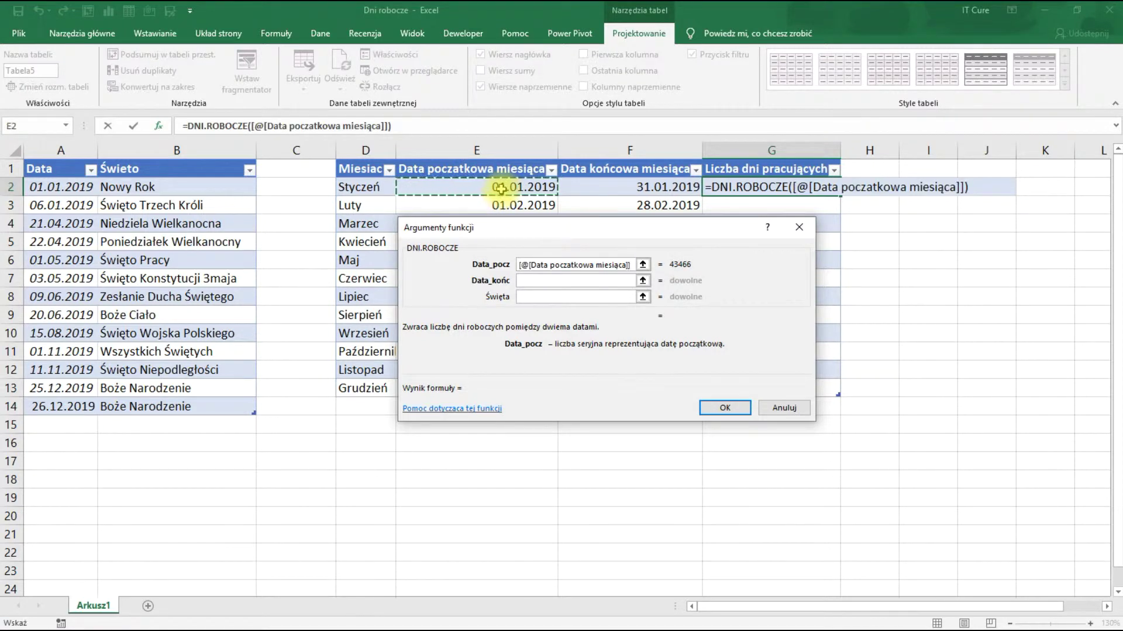
left_click(529, 281)
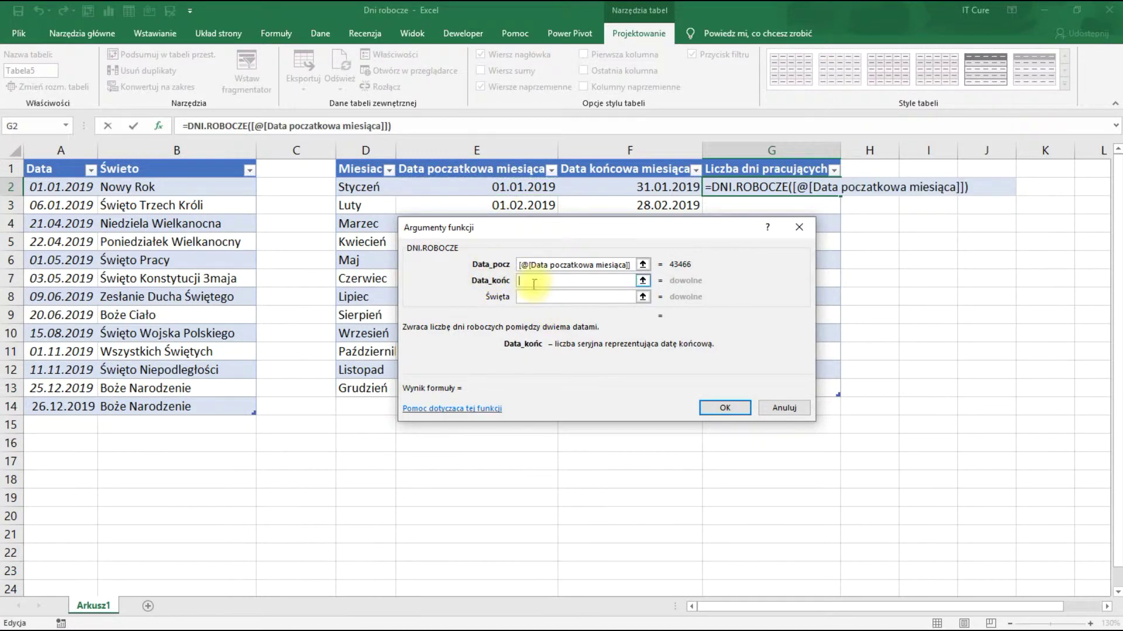
left_click(651, 189)
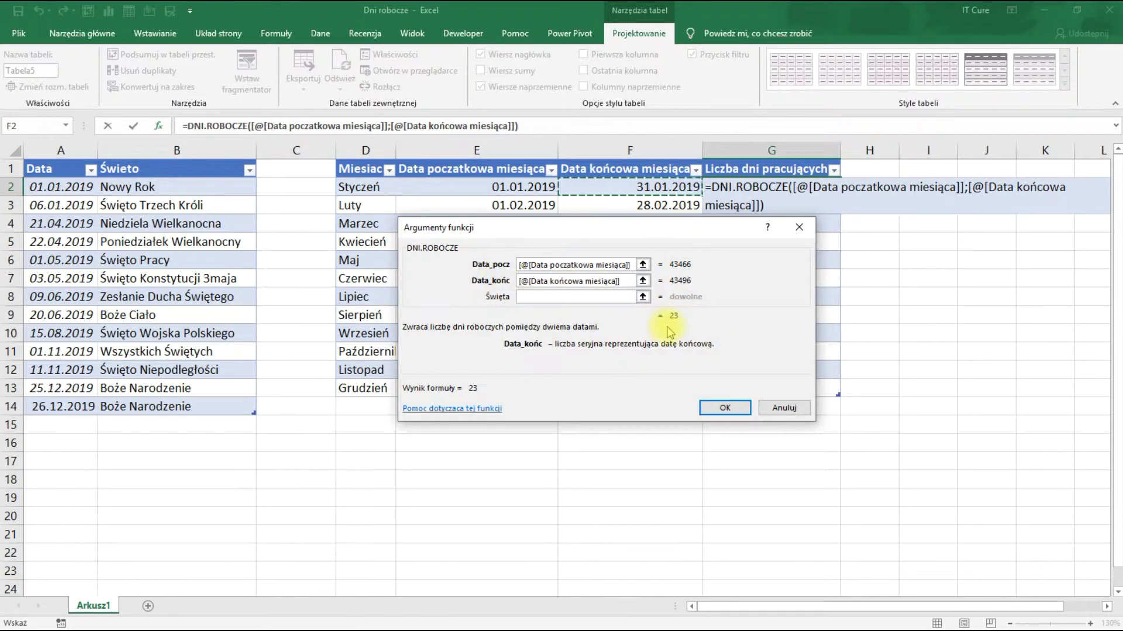
- Set the Święta argument to the holiday dates in A2:A14 and complete the formula for the Liczba dni pracujących column
left_click(530, 298)
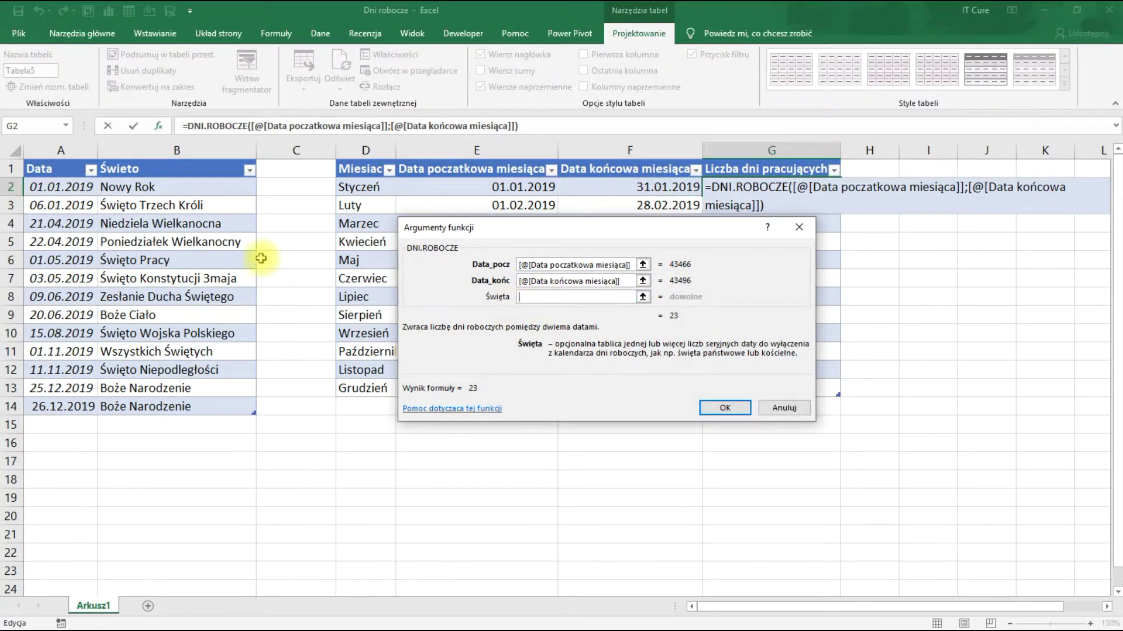
left_click_drag(52, 187, 62, 406)
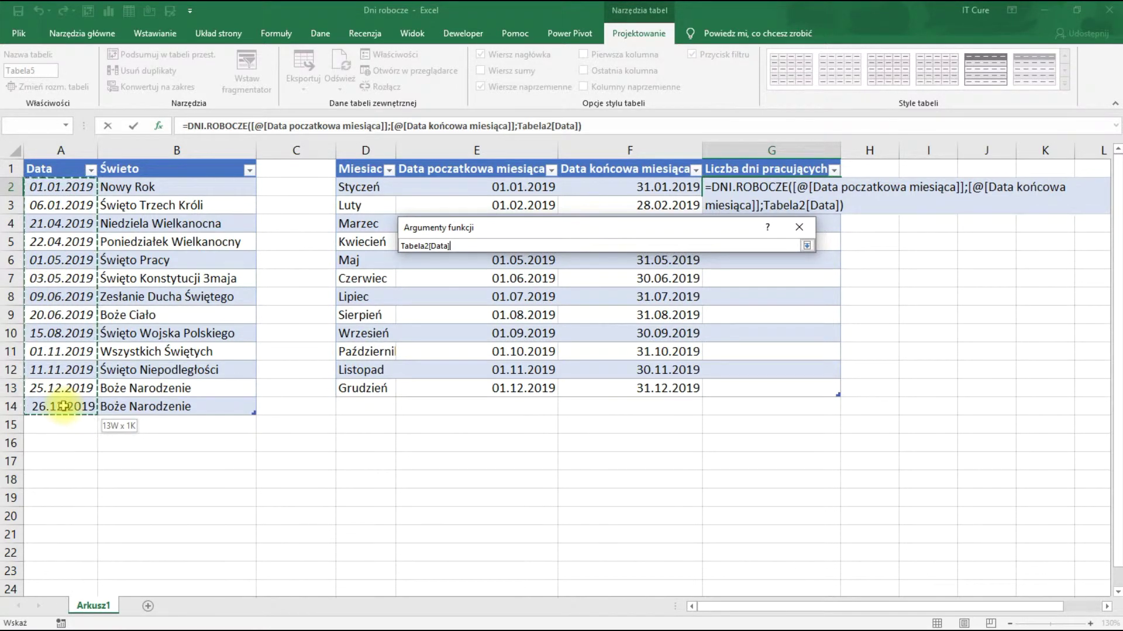
left_click_drag(63, 406, 62, 405)
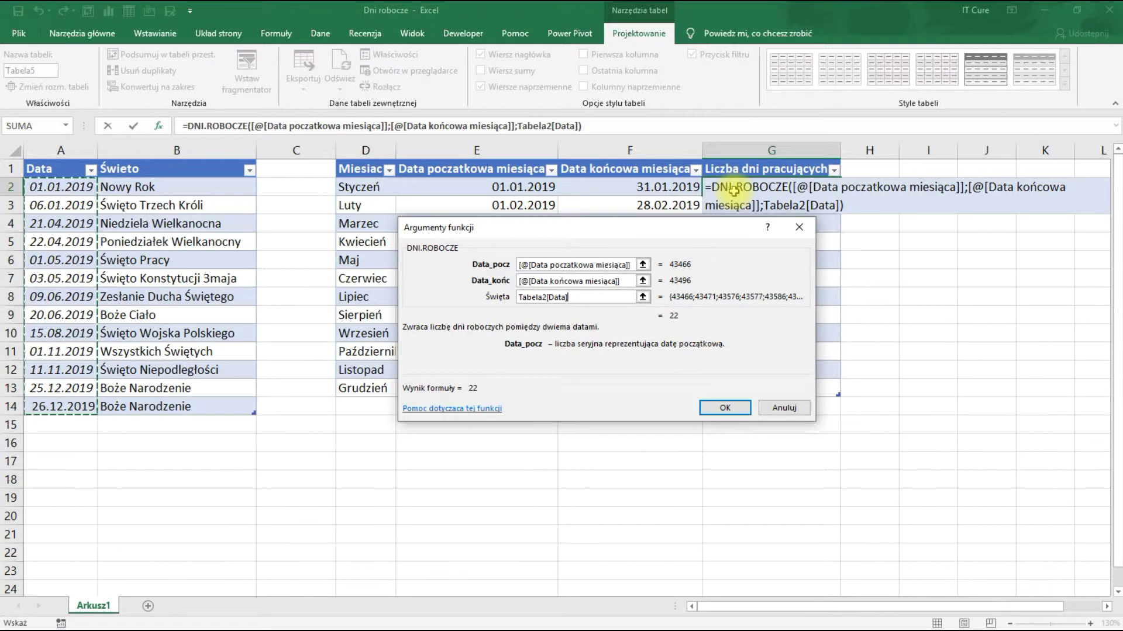
left_click(724, 408)
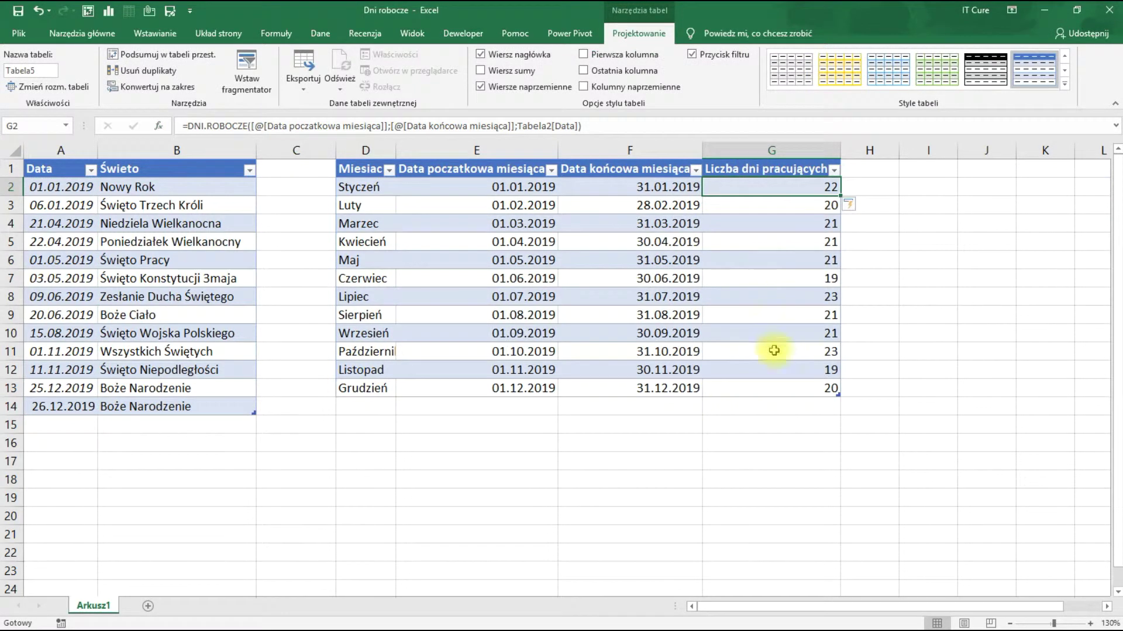
- Examine the cell references used by the working-days formula in G13
left_click(793, 387)
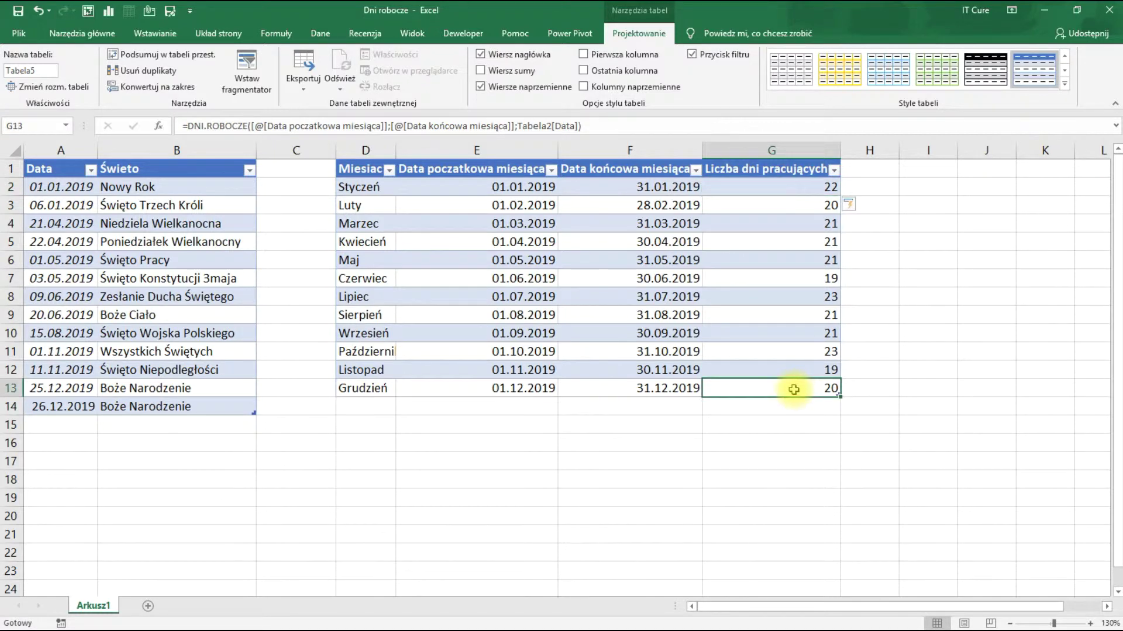
double_click(793, 389)
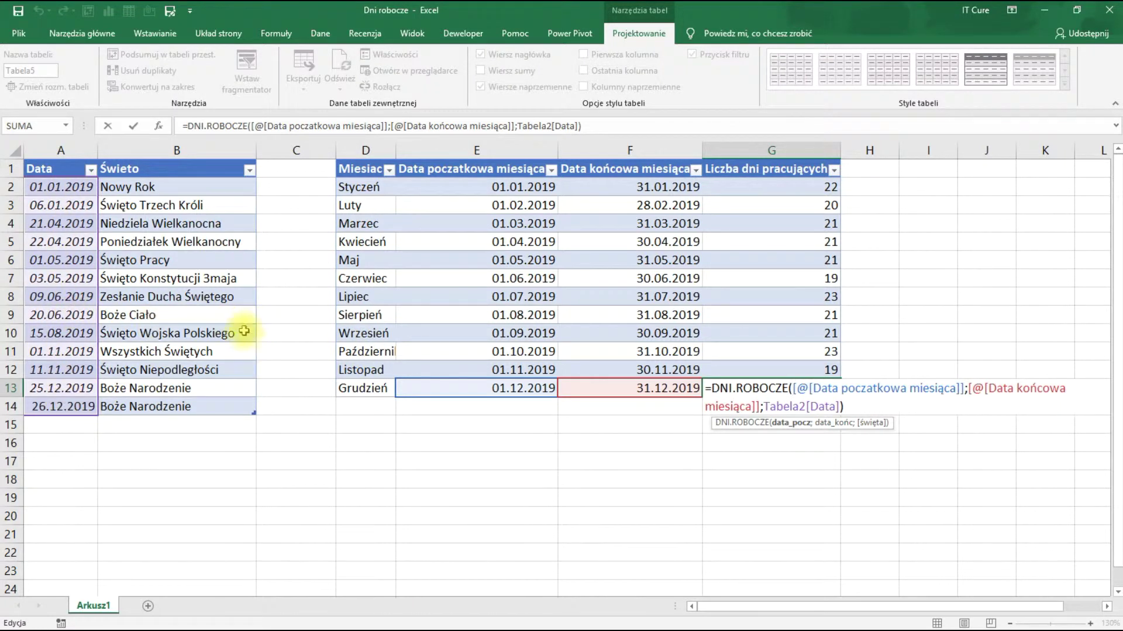
key("Escape")
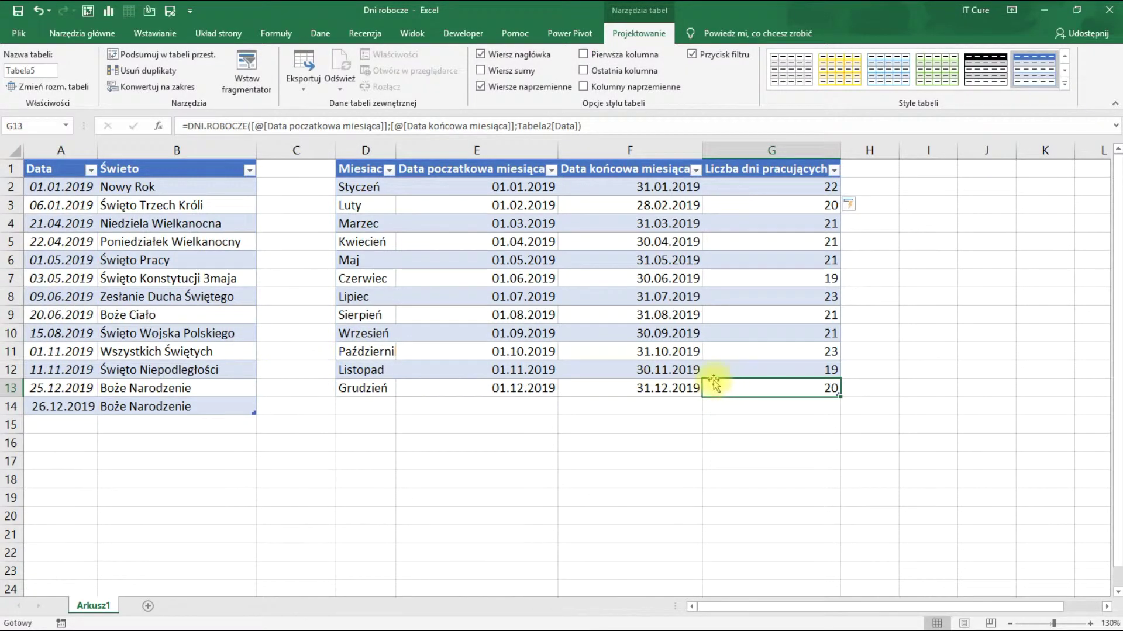
- Copy the formula from G13 to D15 and turn it into plain text with a leading apostrophe
key("ctrl+c")
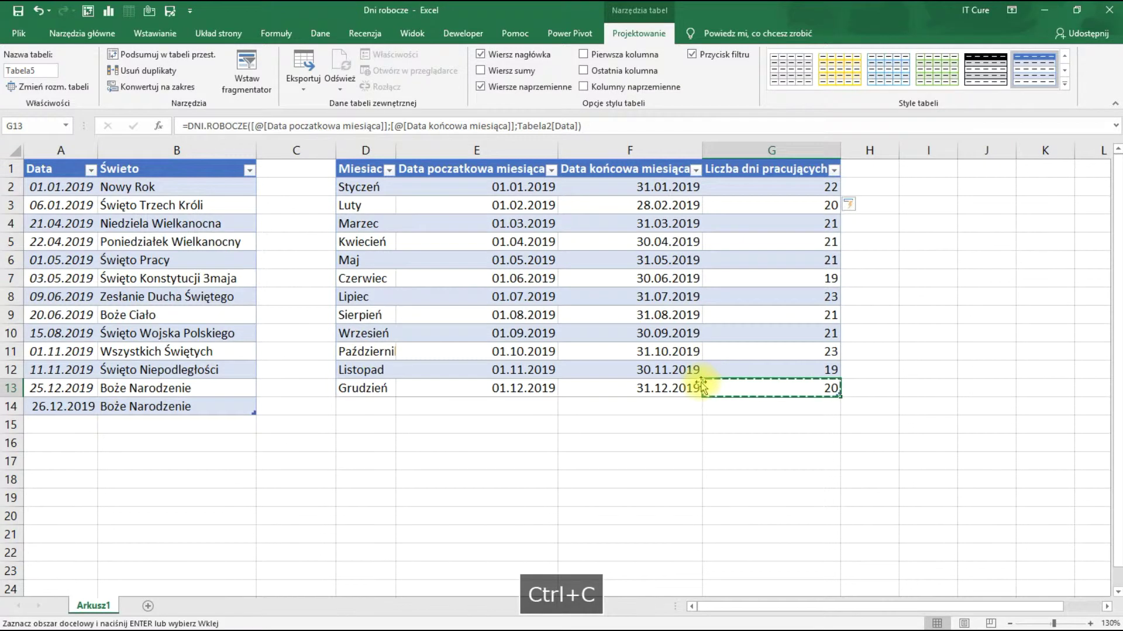
left_click(368, 427)
key("ctrl+v")
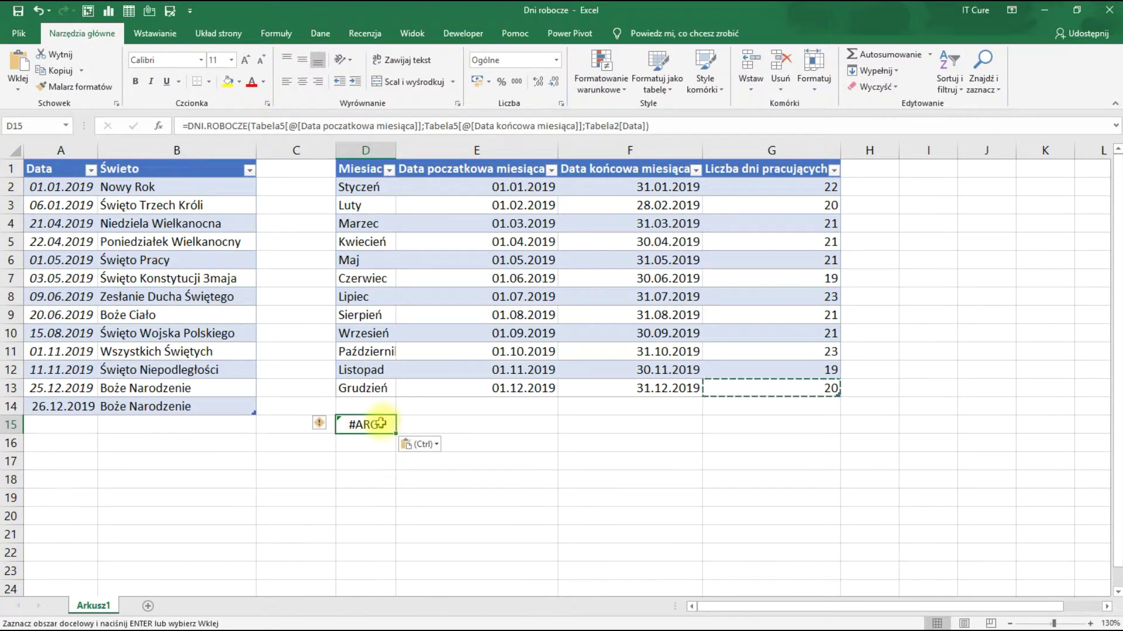
left_click(183, 127)
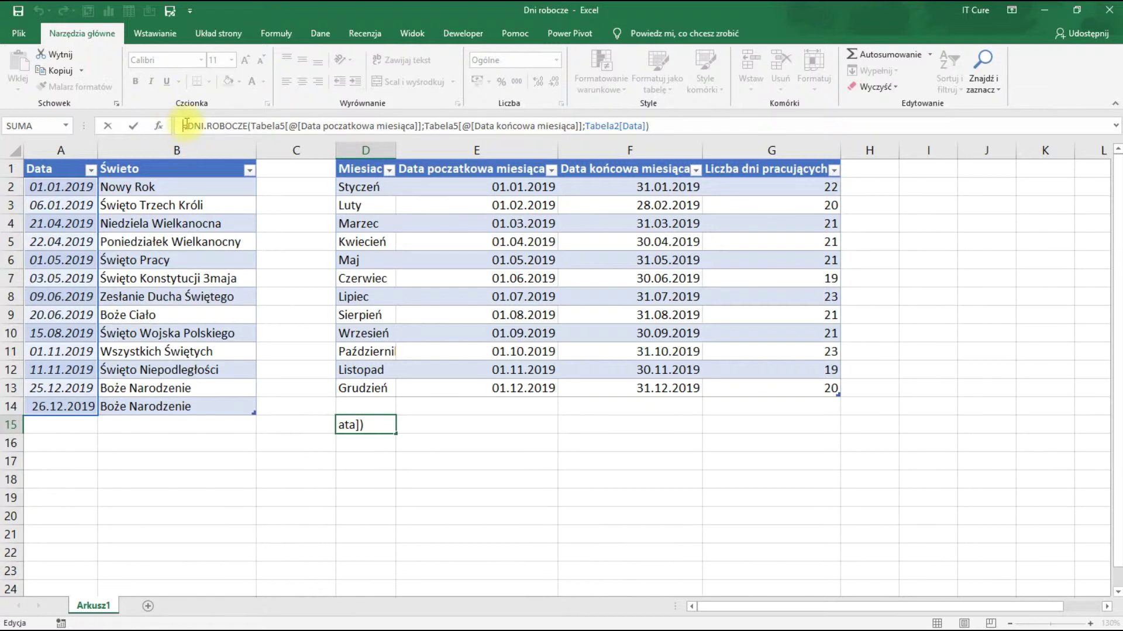
type("'")
key("Return")
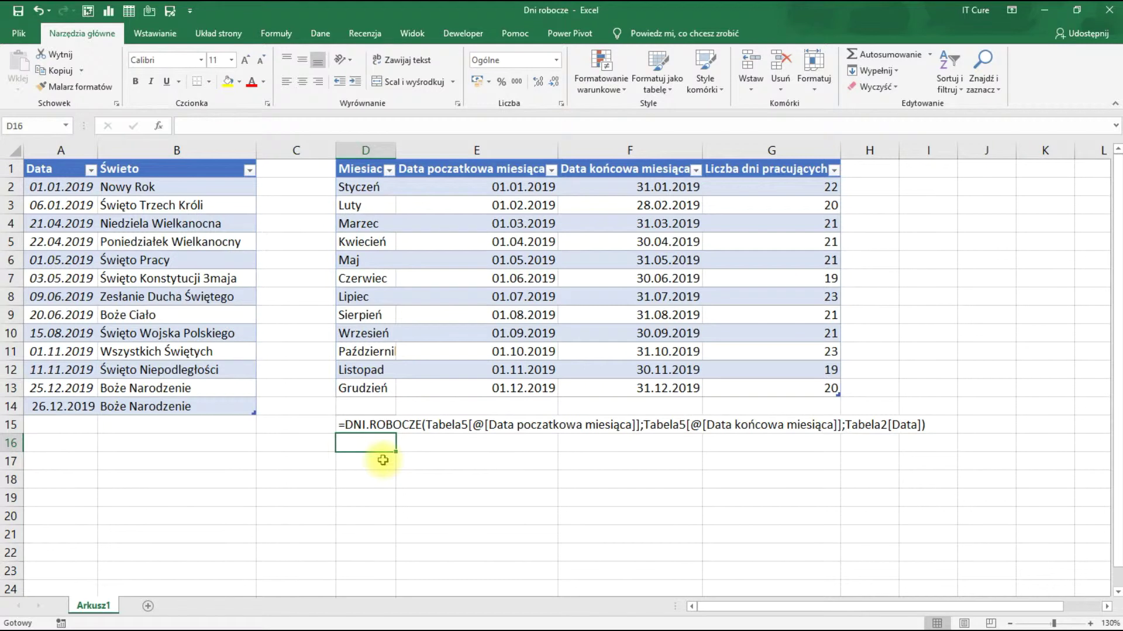
- Enter the example formula as text in D16, beginning with =dni.roczocze(01.01.2019;31.01.2019;
type("'")
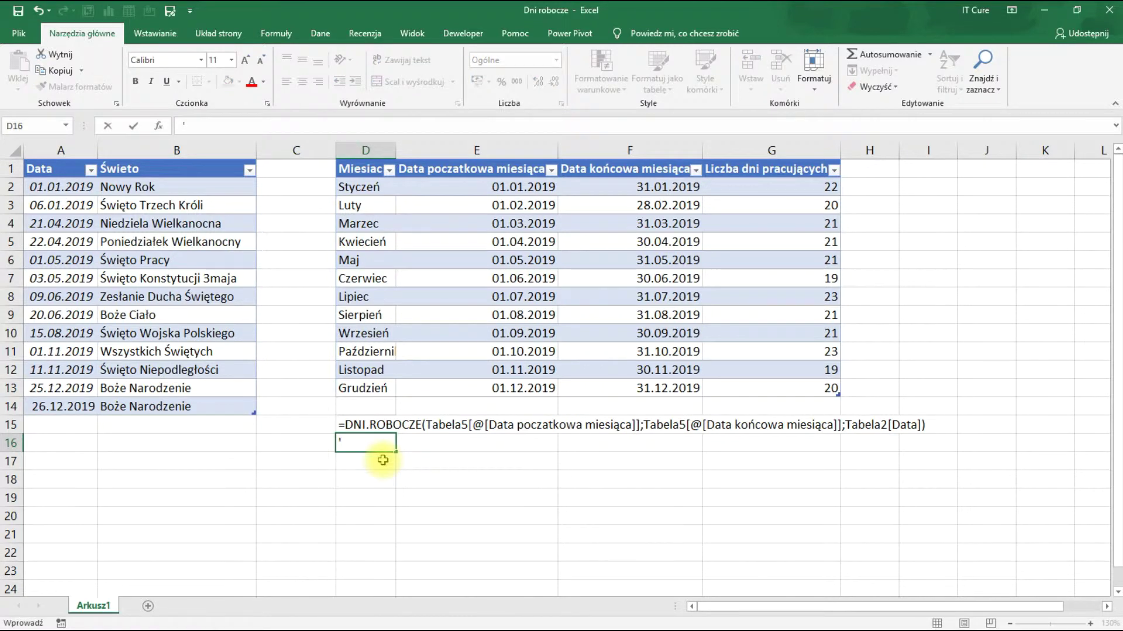
type("=dni.roczocze(")
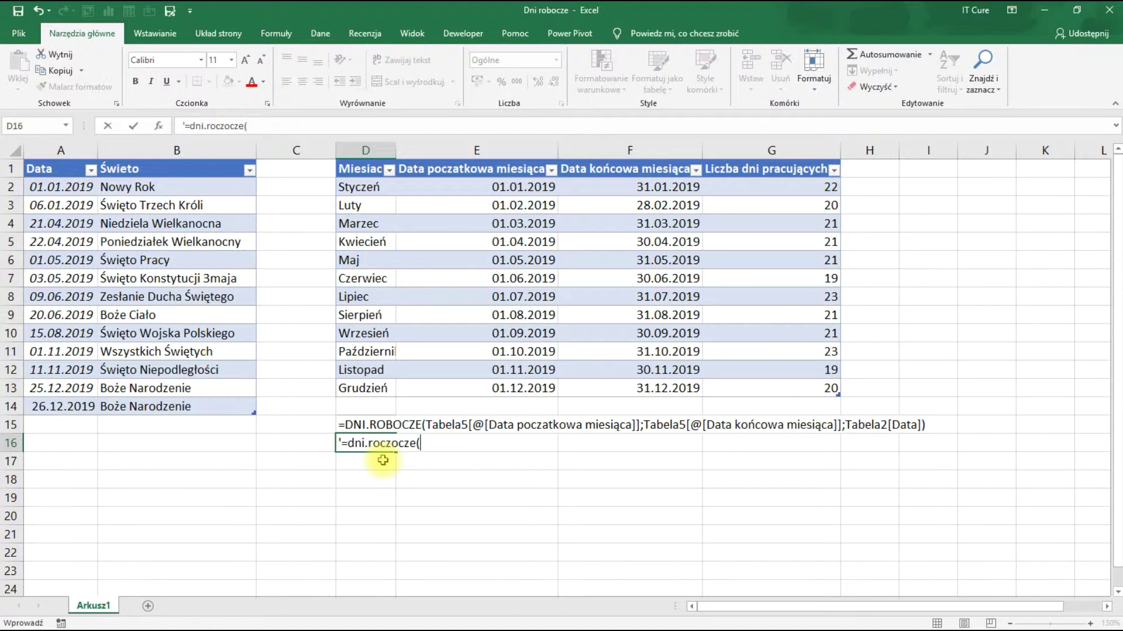
type(".01.2019")
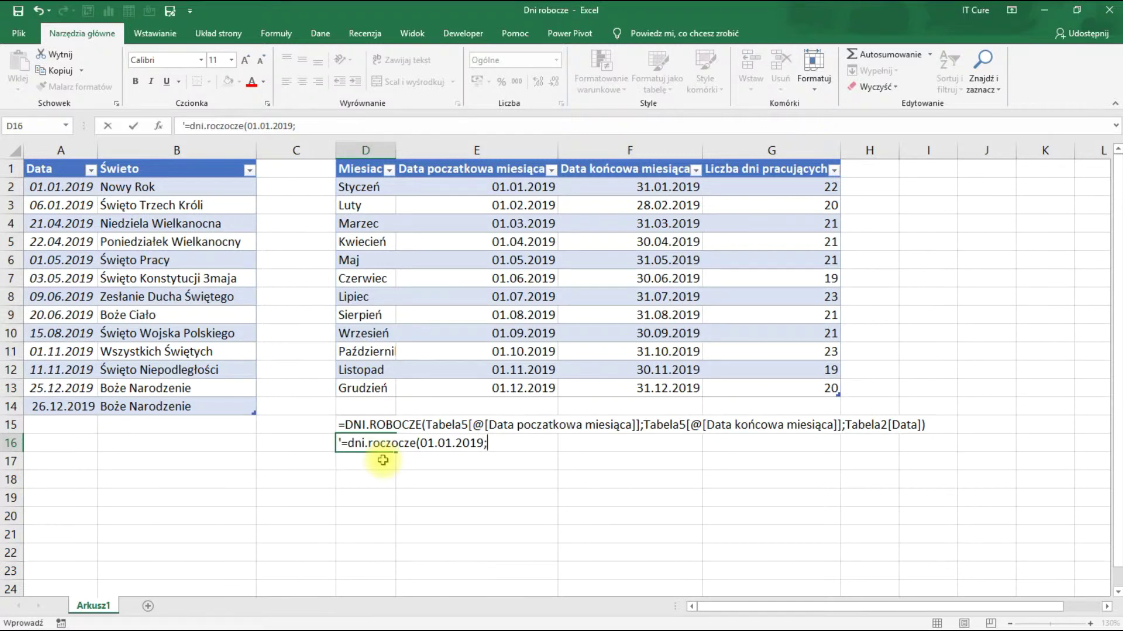
type(";31.01.2019")
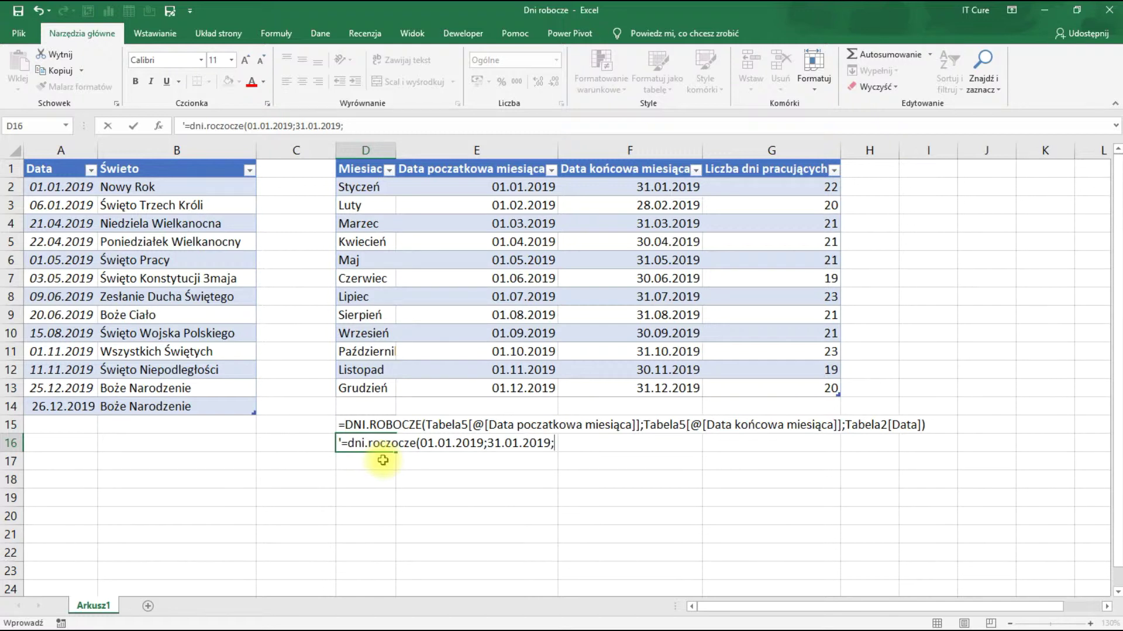
type(";")
left_click_drag(65, 191, 62, 405)
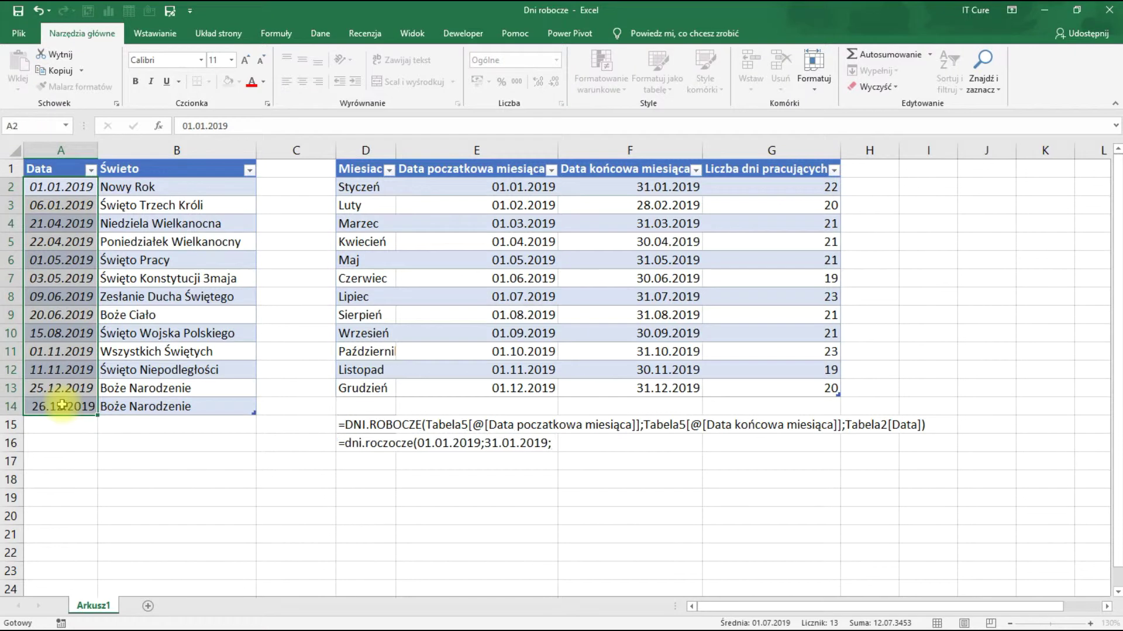
key("Escape")
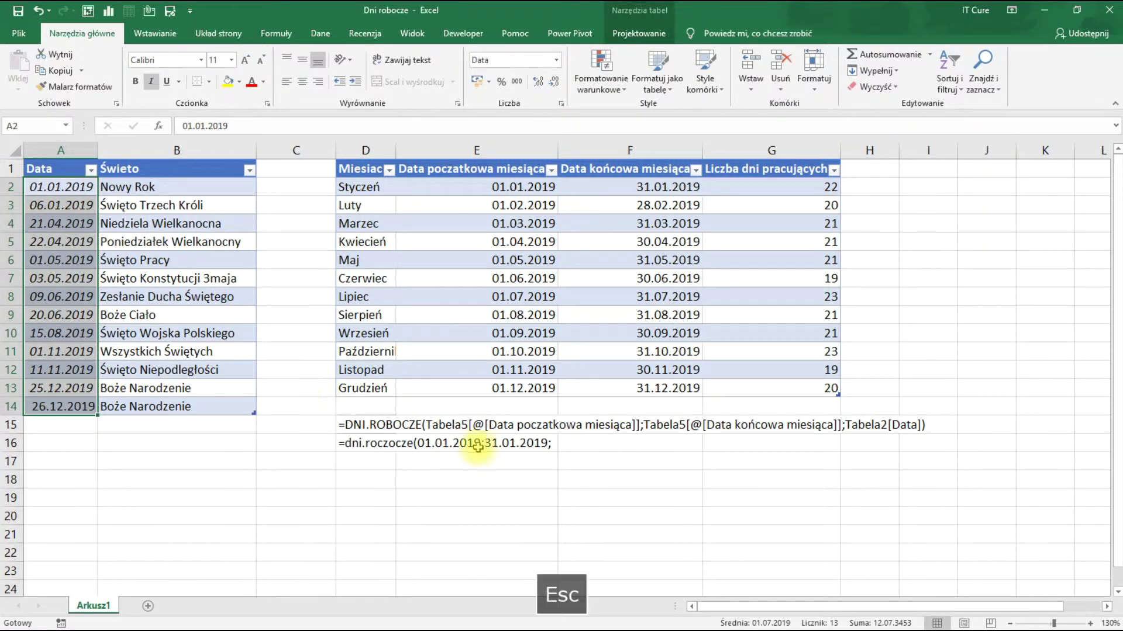
- Complete the example formula text in D16 by appending the holiday argument a2;a14)
left_click(566, 447)
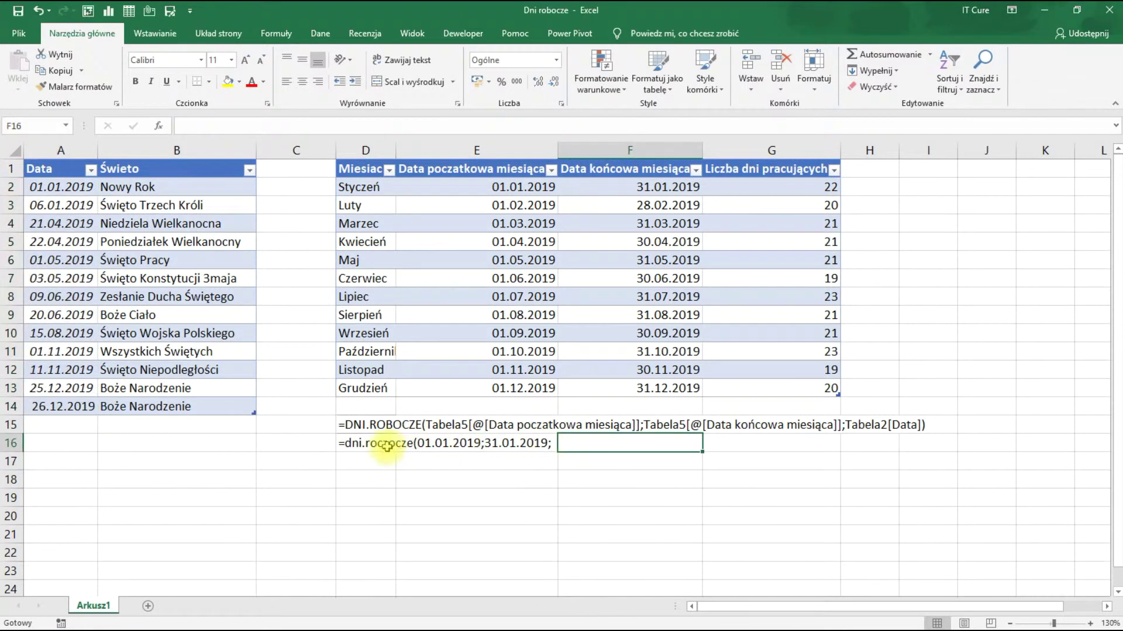
left_click(355, 446)
left_click(358, 127)
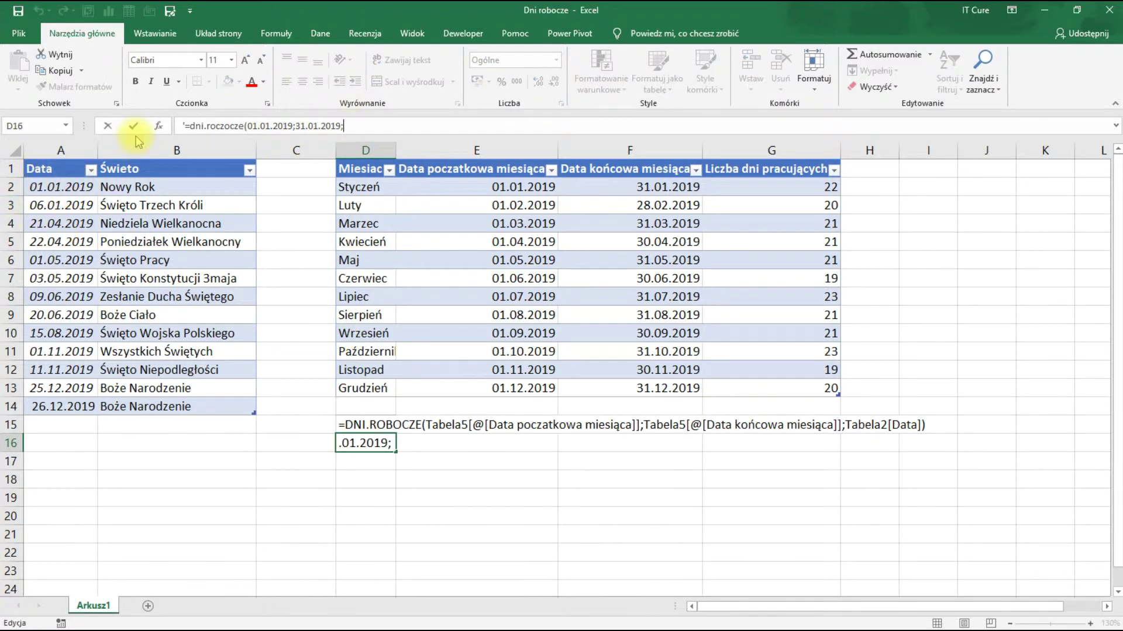
type("a2;a14")
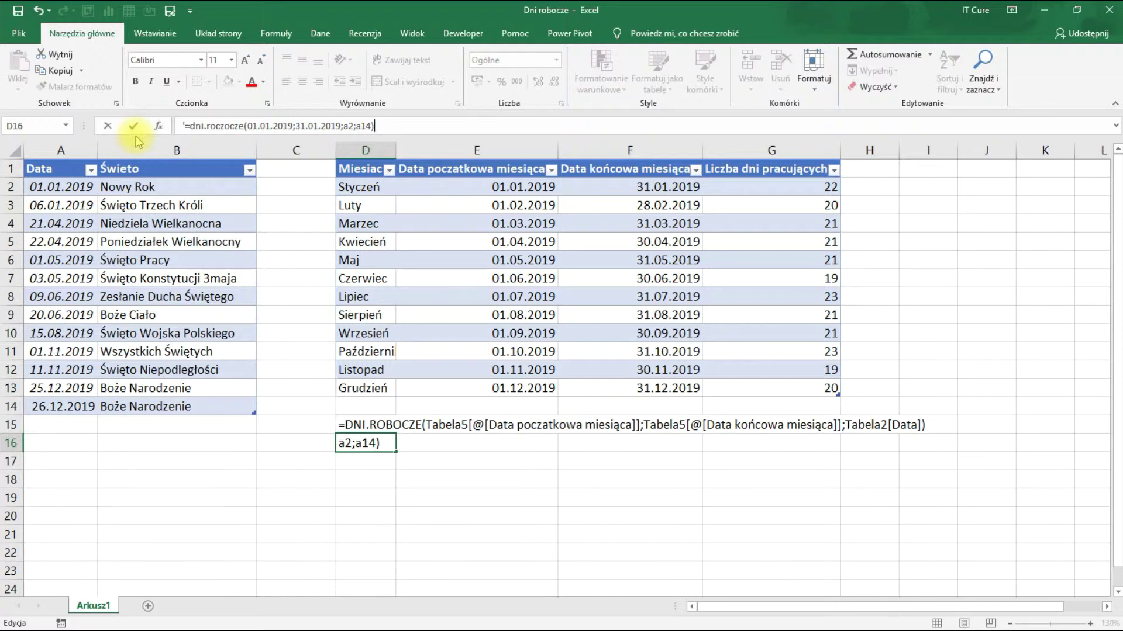
key("Return")
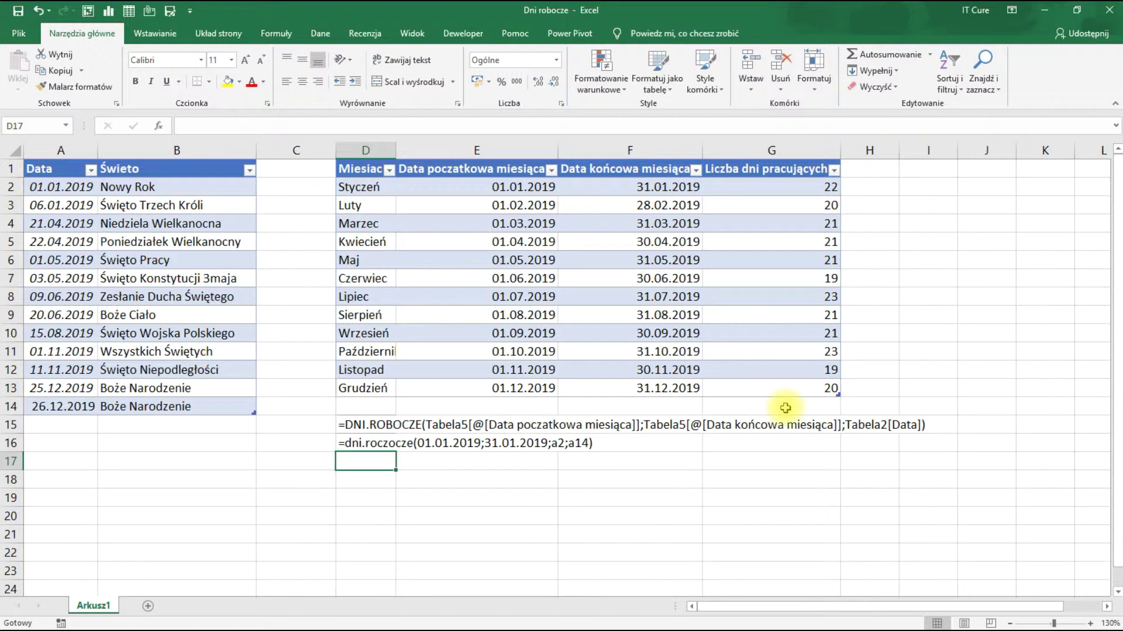
- Add a total row to the monthly table, summing the Liczba dni pracujących column
left_click(785, 408)
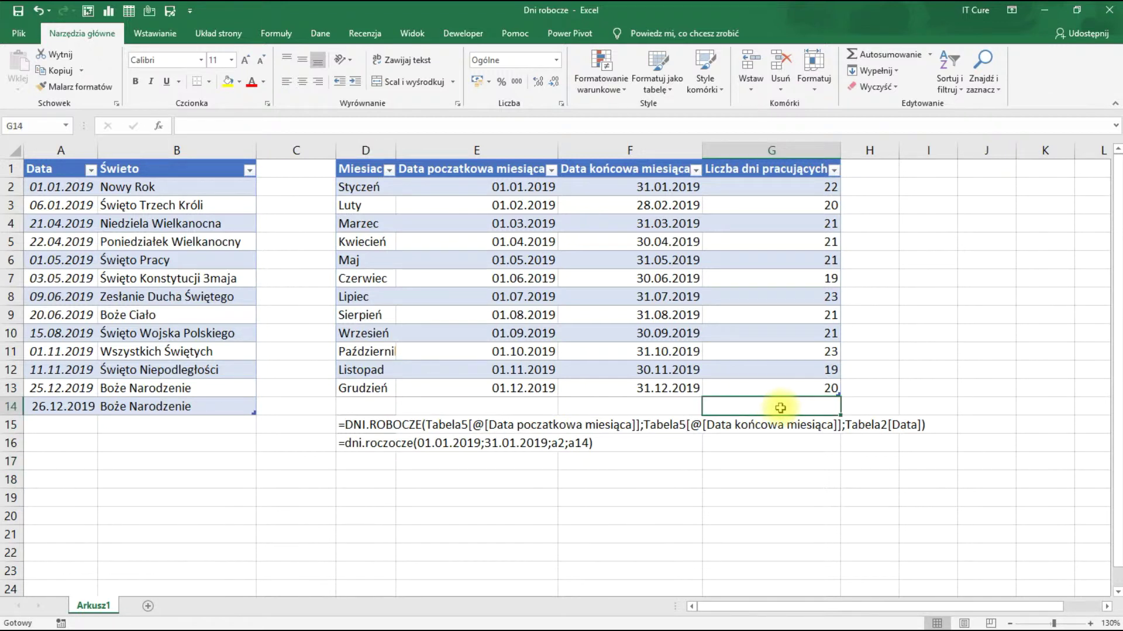
right_click(780, 408)
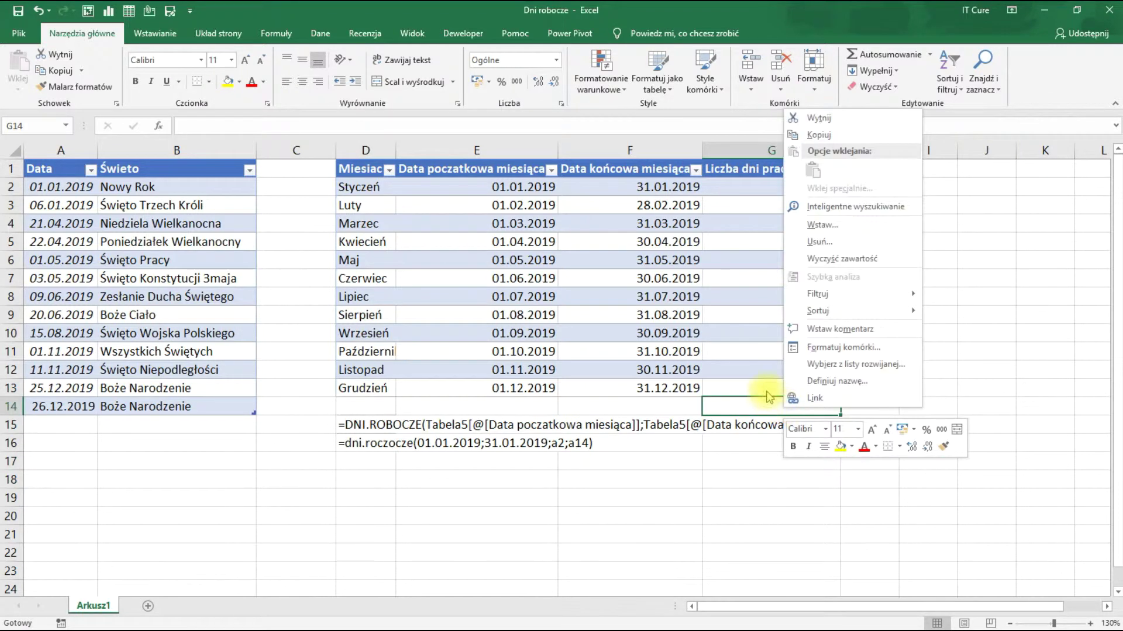
key("Escape")
left_click(766, 383)
right_click(766, 384)
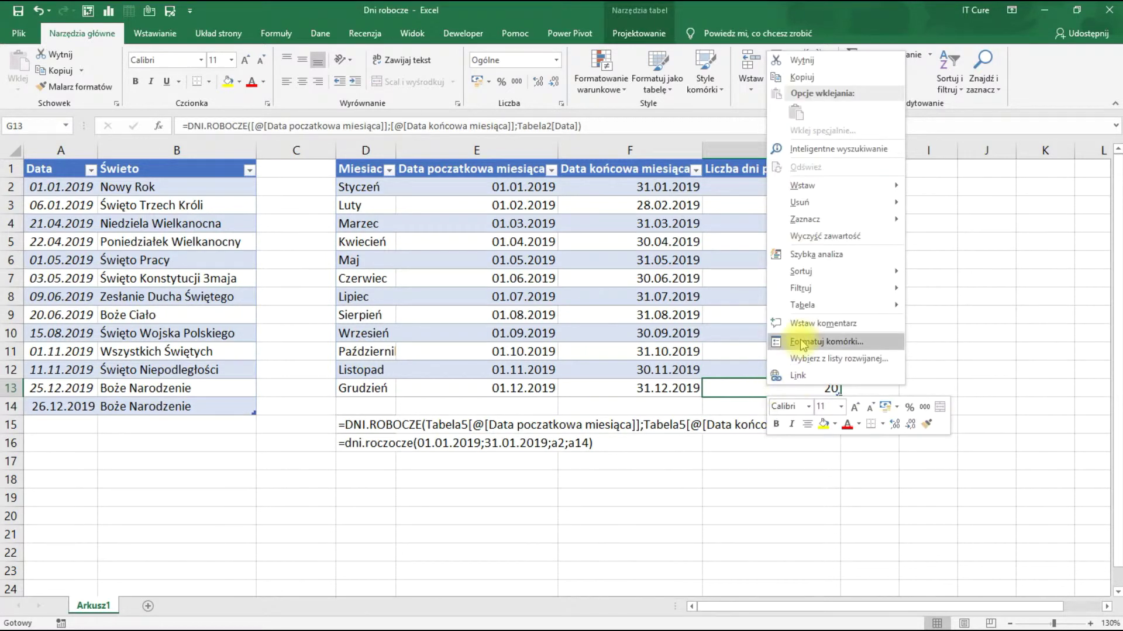
mouse_move(823, 307)
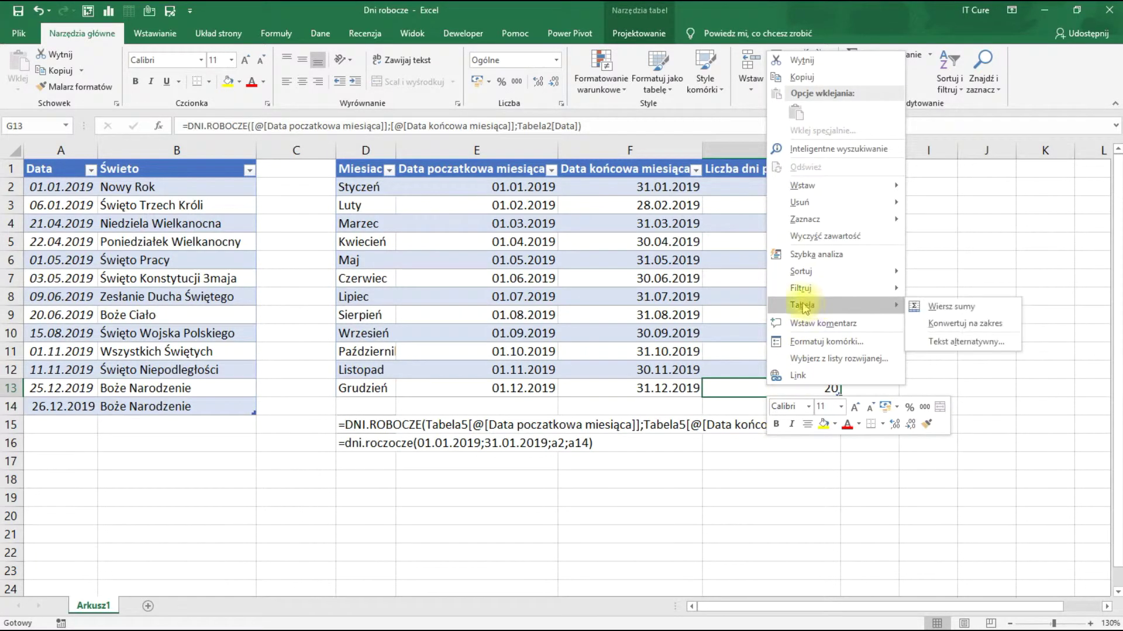
left_click(984, 305)
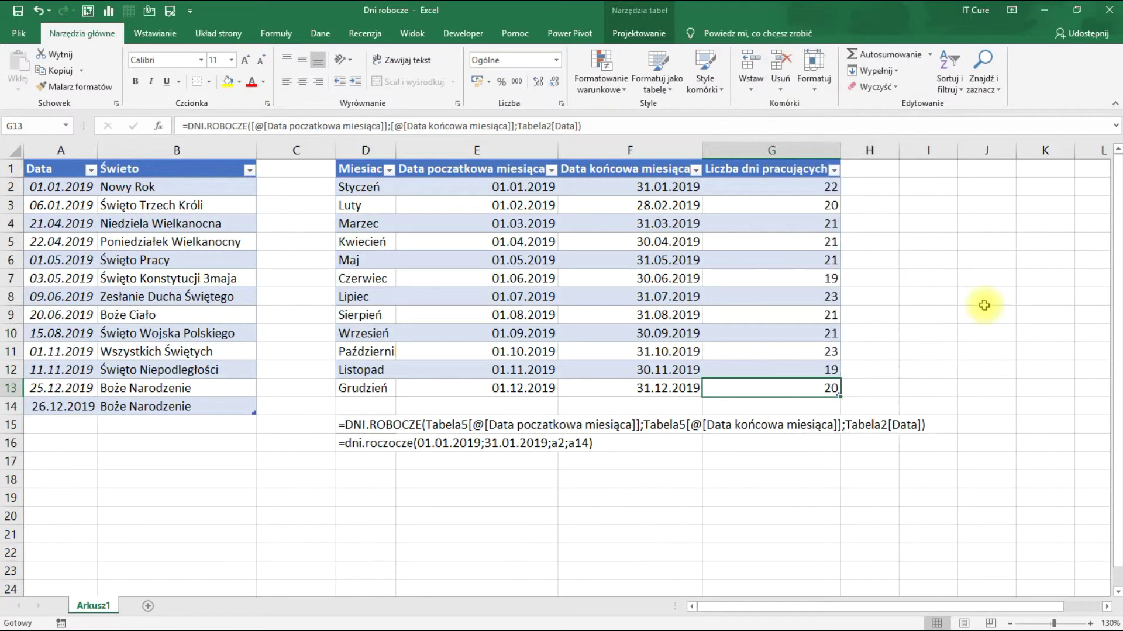
left_click(823, 411)
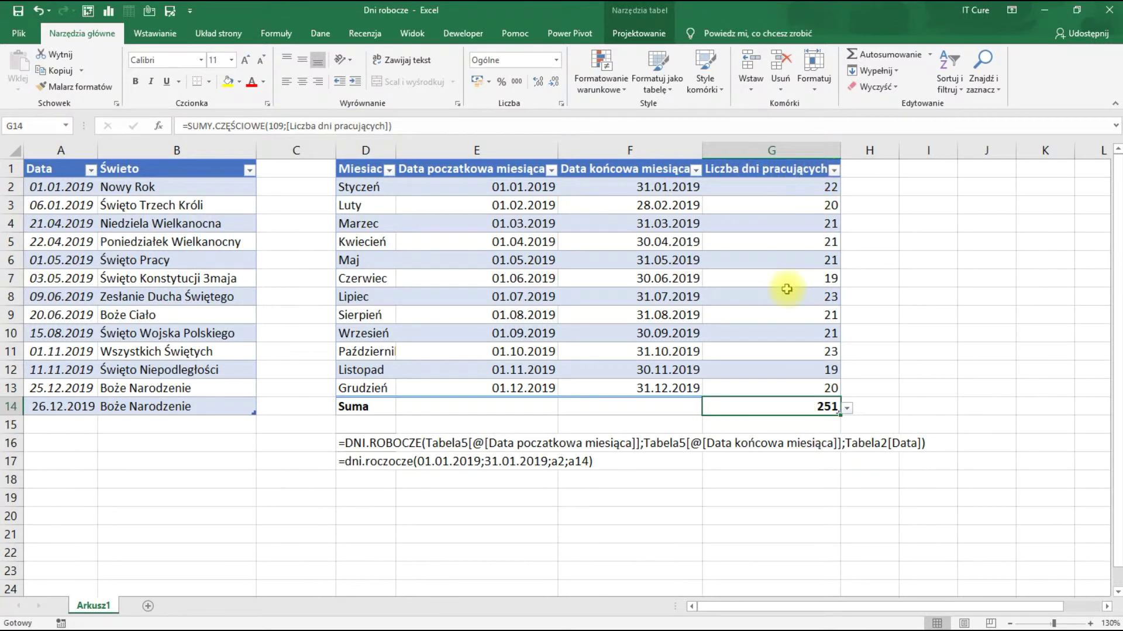
- Filter the Liczba dni pracujących column to exclude the values 19 and 20
left_click(835, 172)
left_click(691, 320)
left_click(691, 332)
left_click(749, 439)
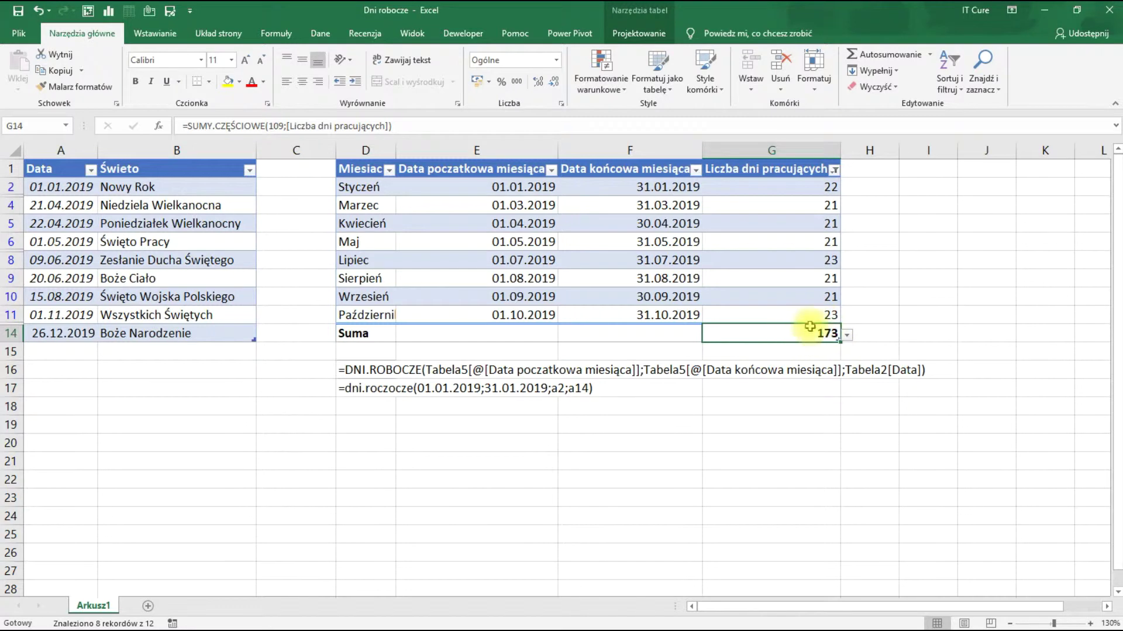
- Restore all values in the Liczba dni pracujących filter
left_click(835, 169)
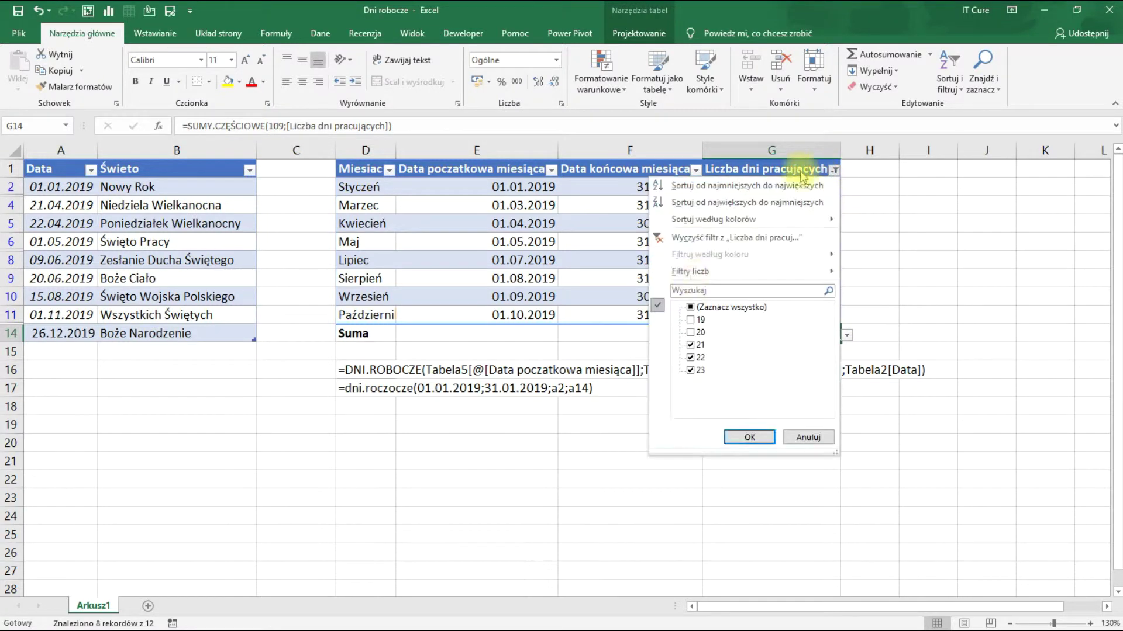
left_click(701, 309)
left_click(749, 437)
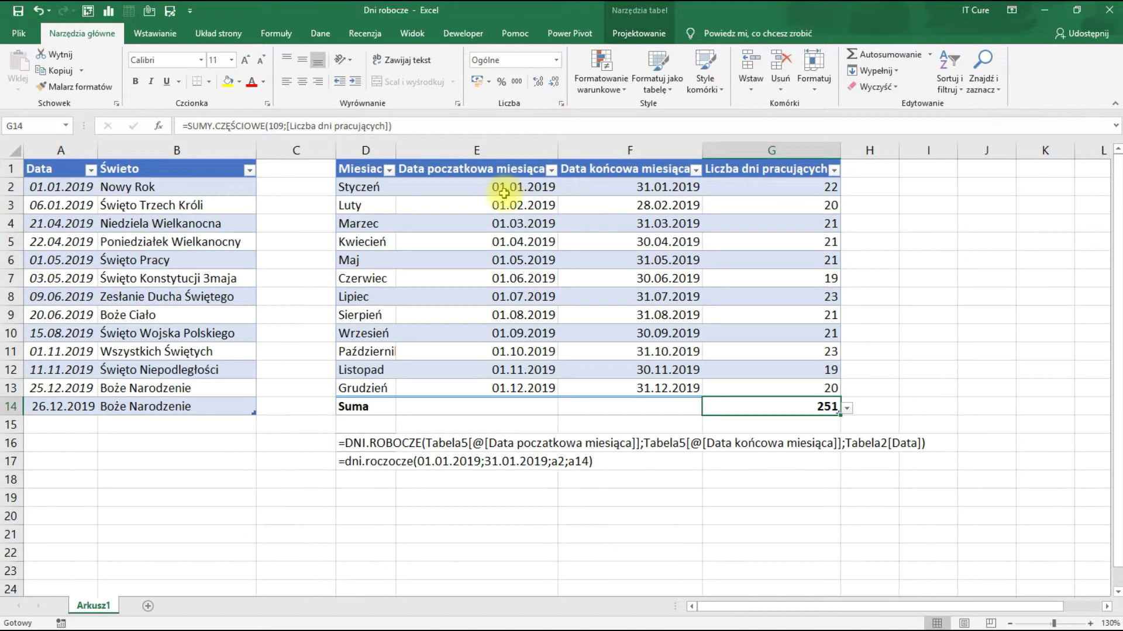
- Add a new column to the monthly table by entering the header dzień tyg. in H1
left_click(864, 170)
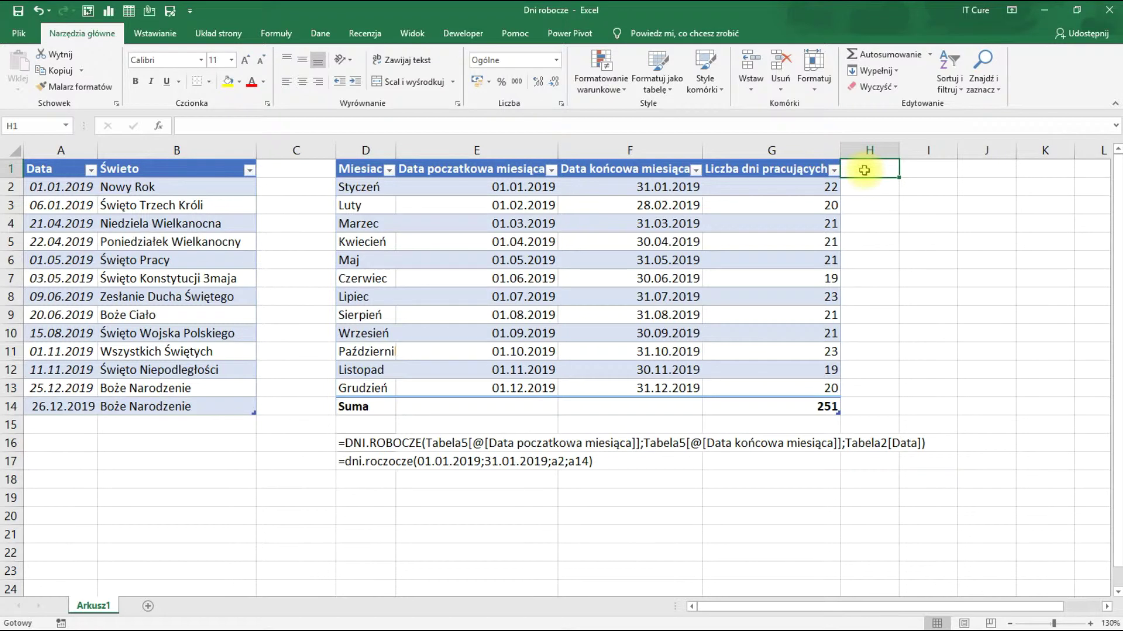
type("dzień ")
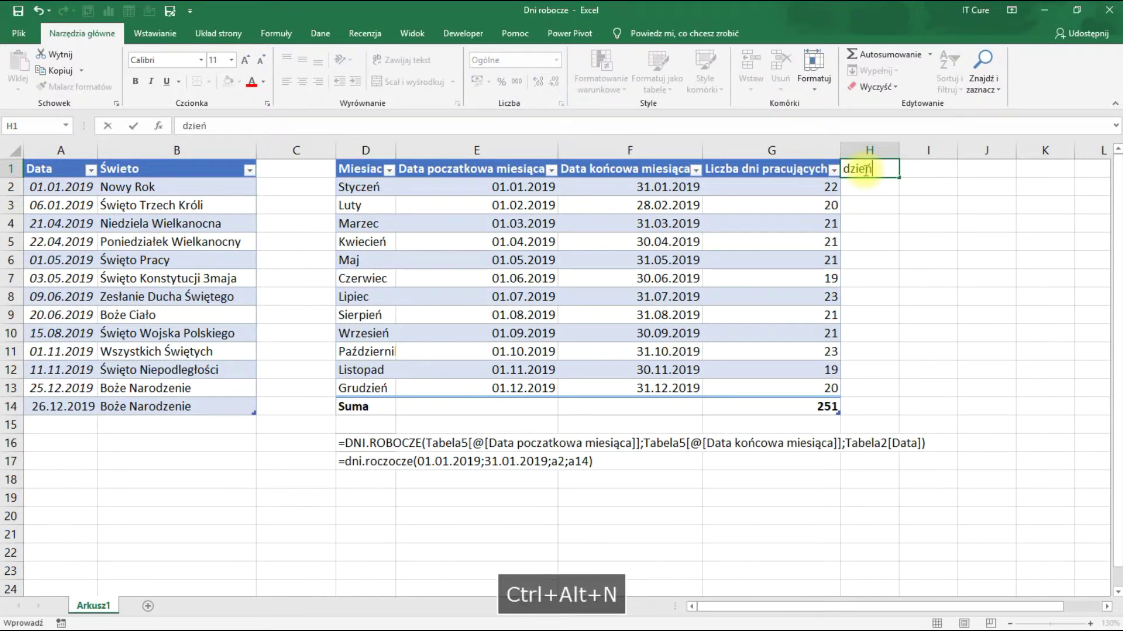
type("tyg")
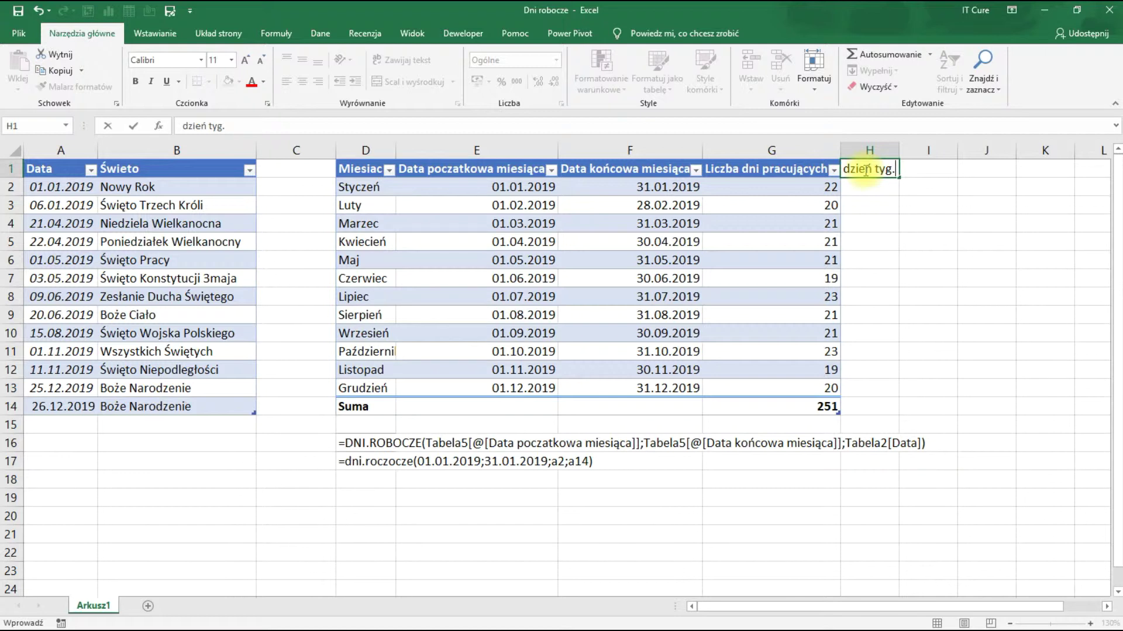
type(".")
key("Return")
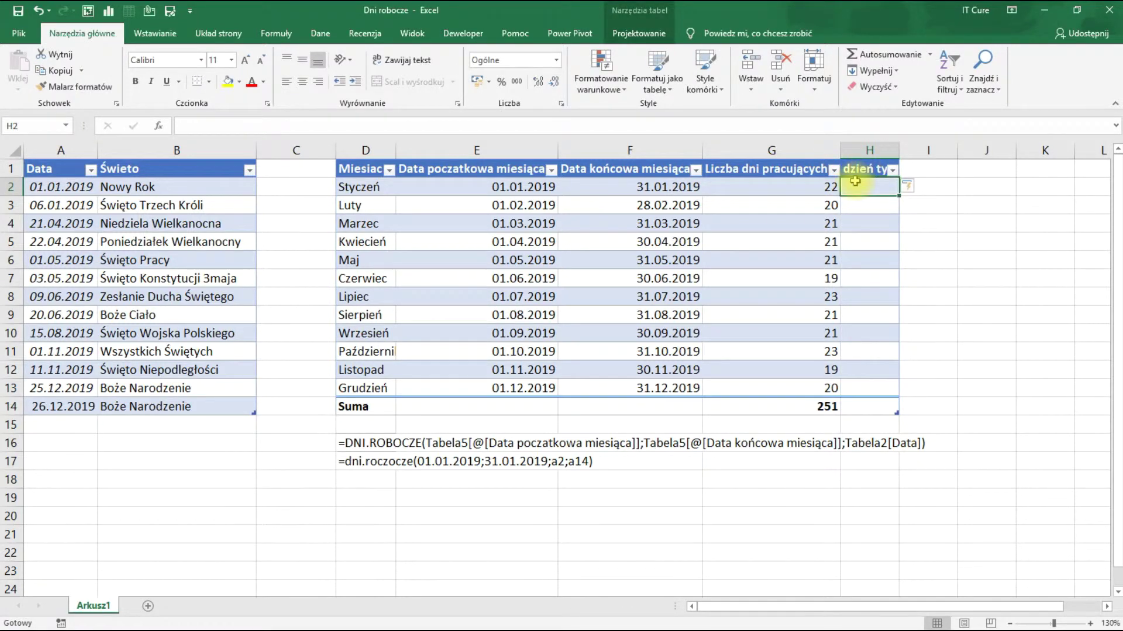
left_click(868, 170)
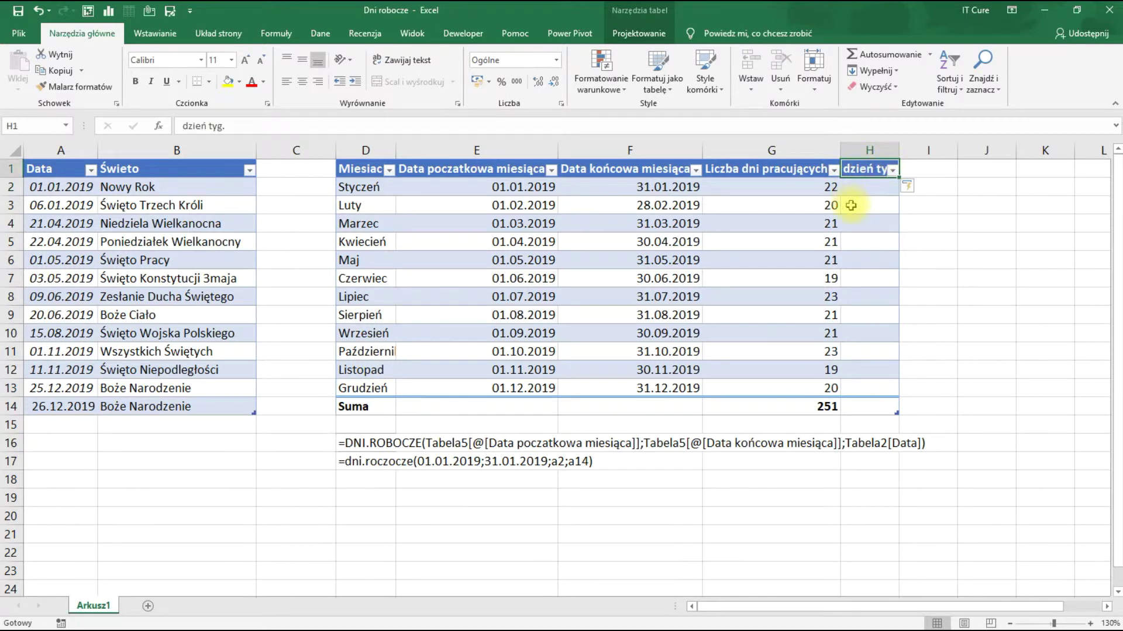
- Copy the January start date from E2 to H2 and widen column H to fit it
left_click(515, 187)
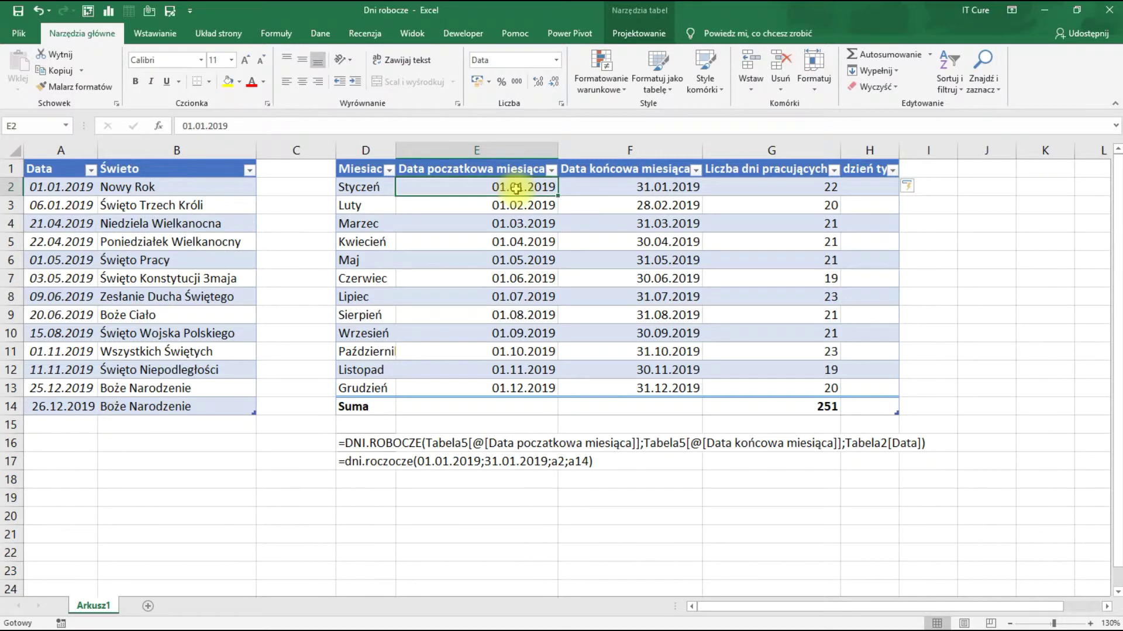
key("ctrl+c")
left_click(864, 188)
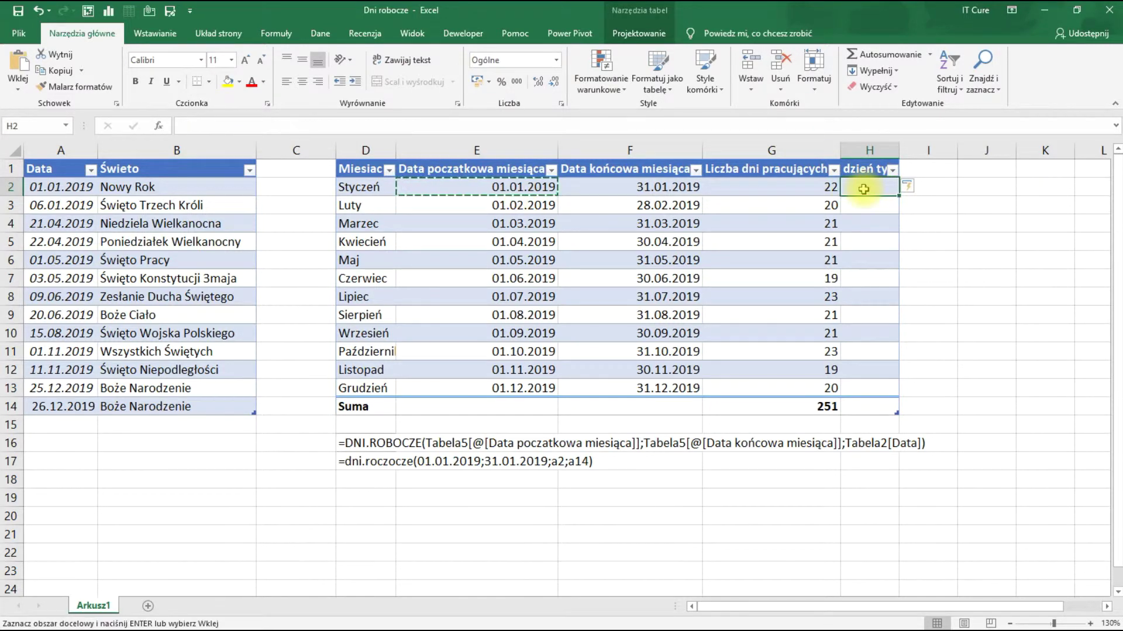
key("ctrl+v")
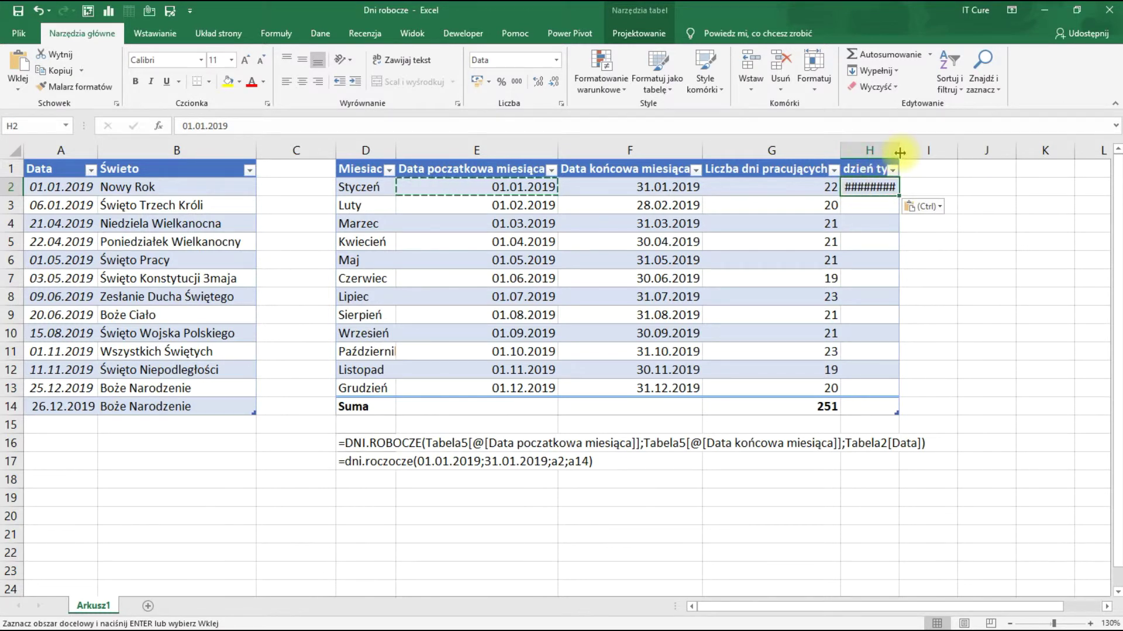
left_click_drag(899, 153, 915, 153)
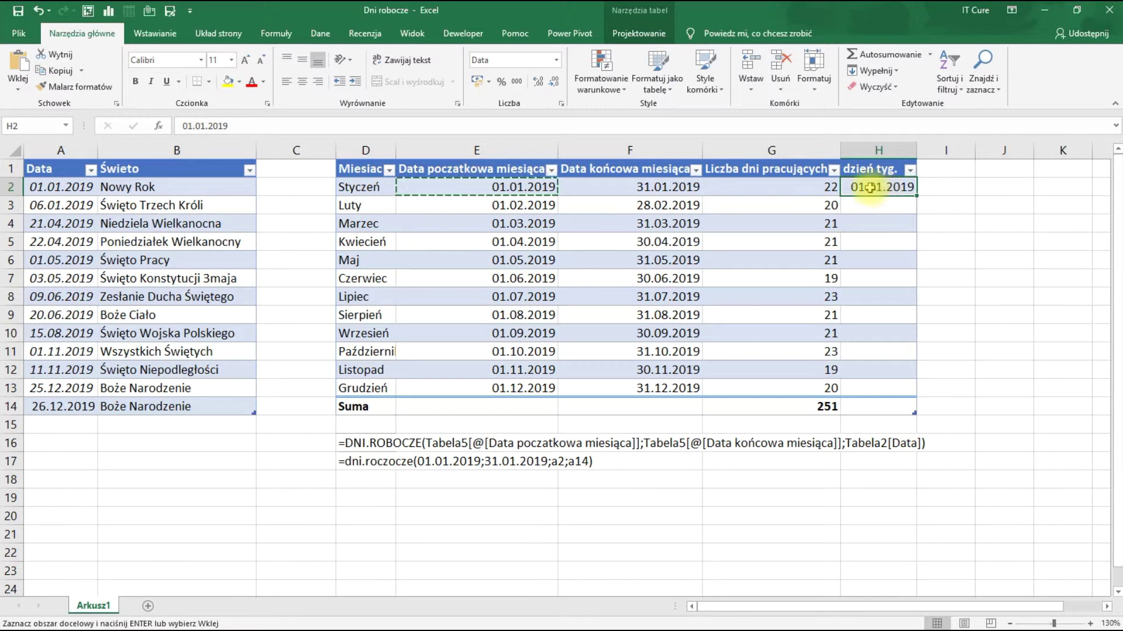
- Apply the custom number format dddd to H2 and fill the cell down through H13
key("ctrl+1")
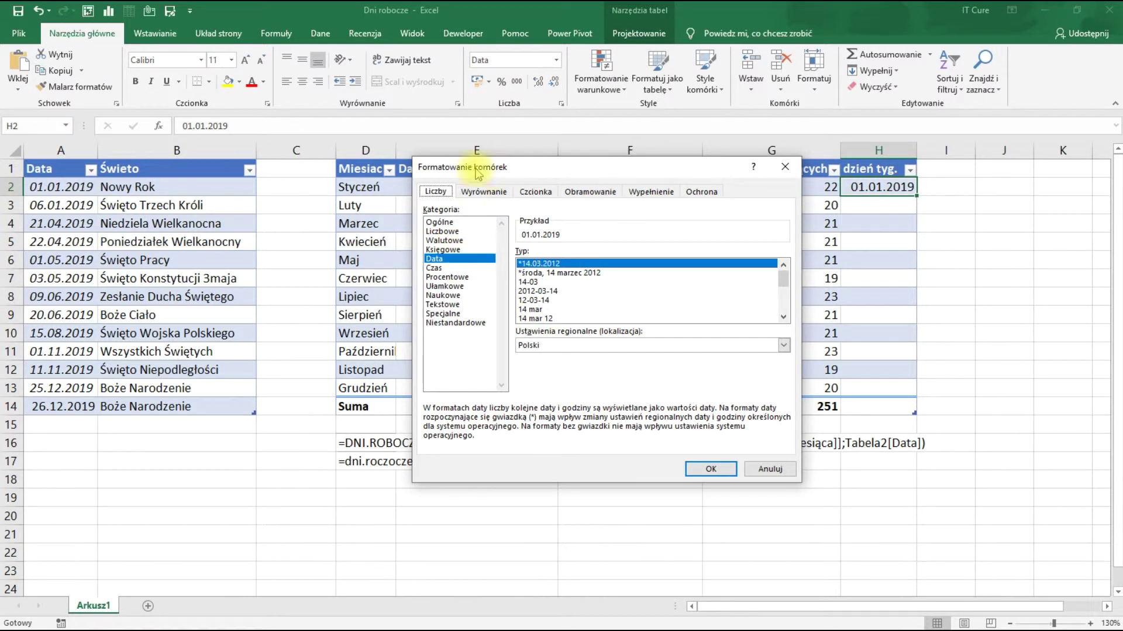
left_click_drag(489, 168, 447, 114)
left_click(427, 273)
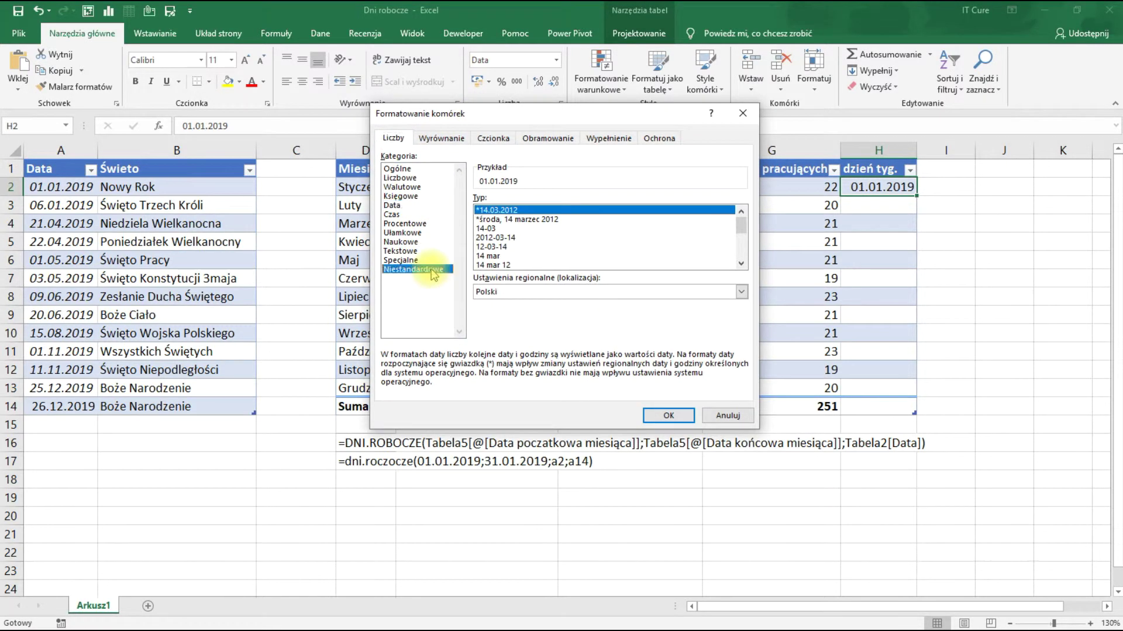
left_click_drag(526, 208, 467, 213)
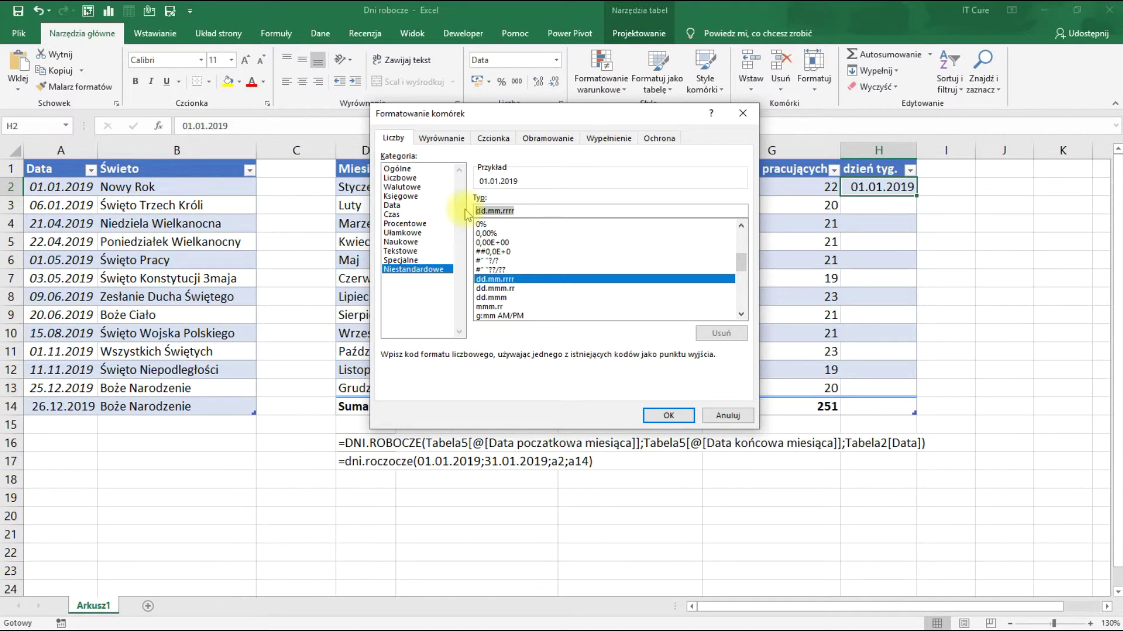
type("ddd")
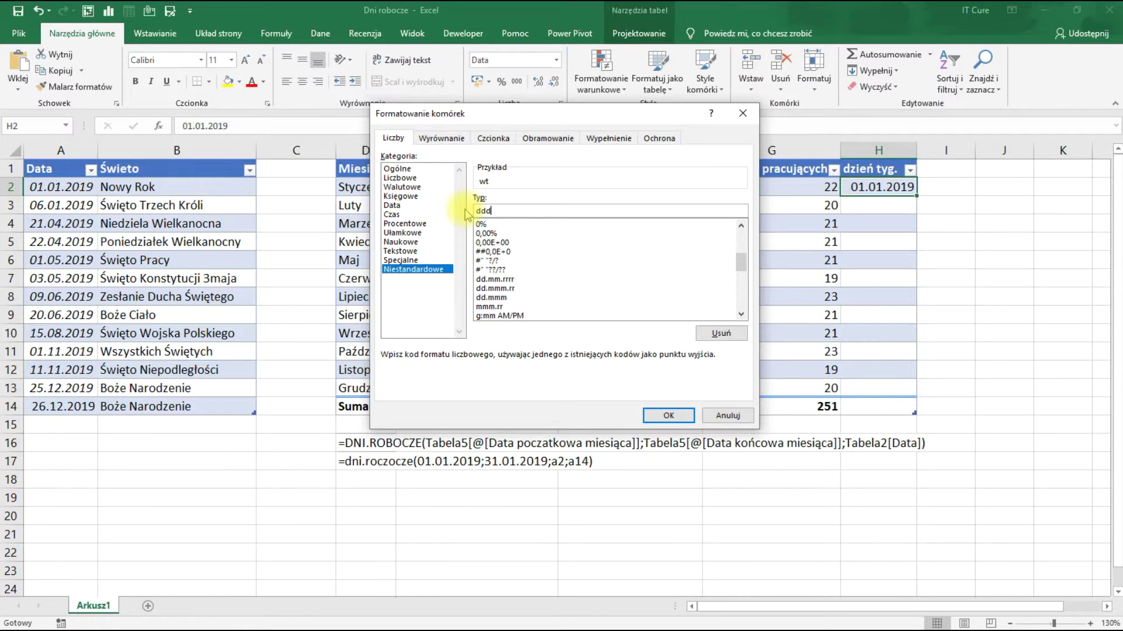
type("d")
key("Return")
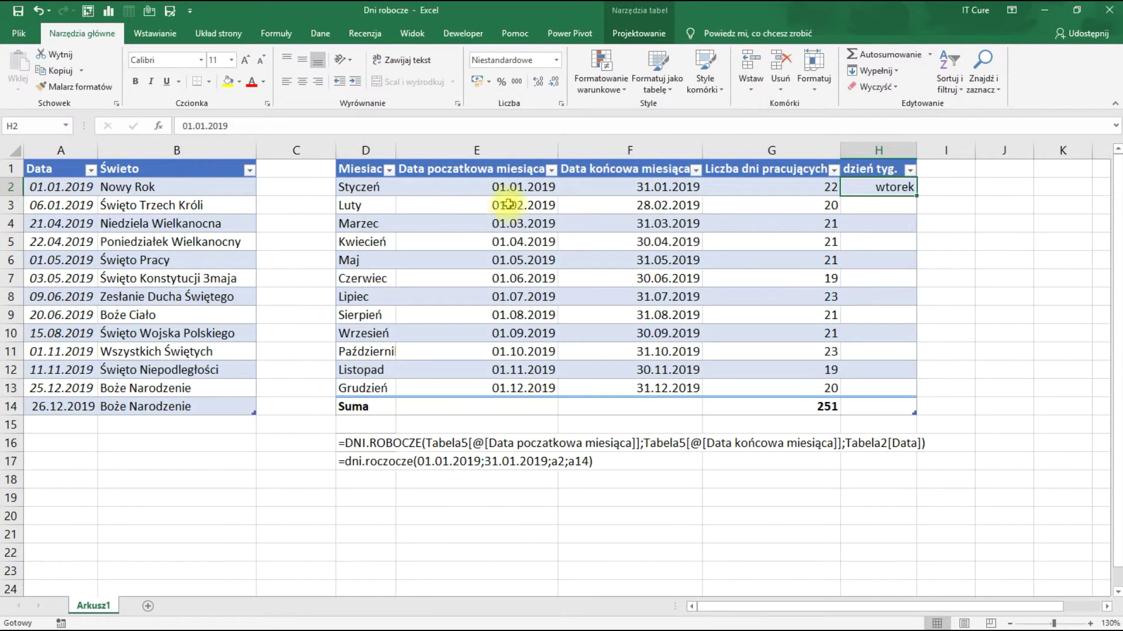
double_click(917, 195)
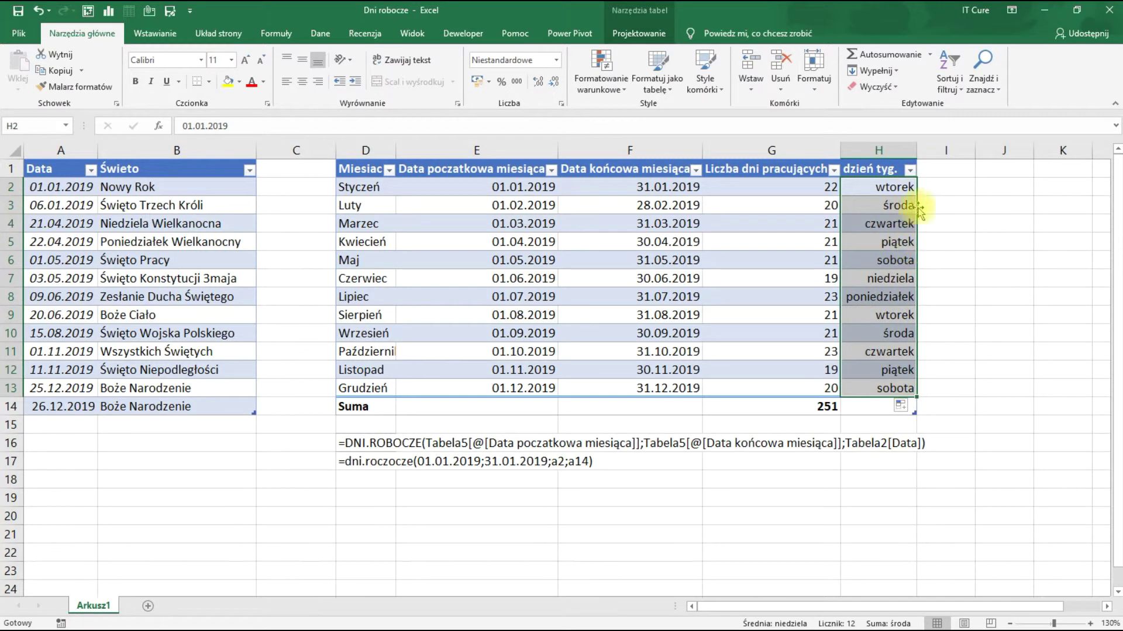
- Add another column to the monthly table by entering the header miesiąc in I1
left_click(932, 167)
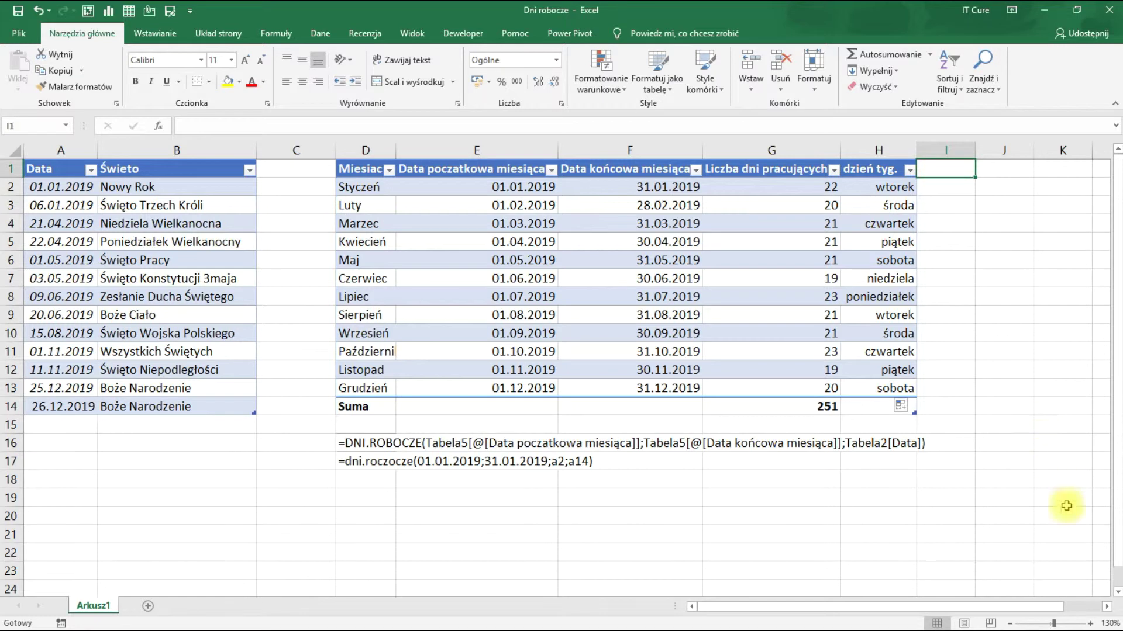
left_click(1105, 607)
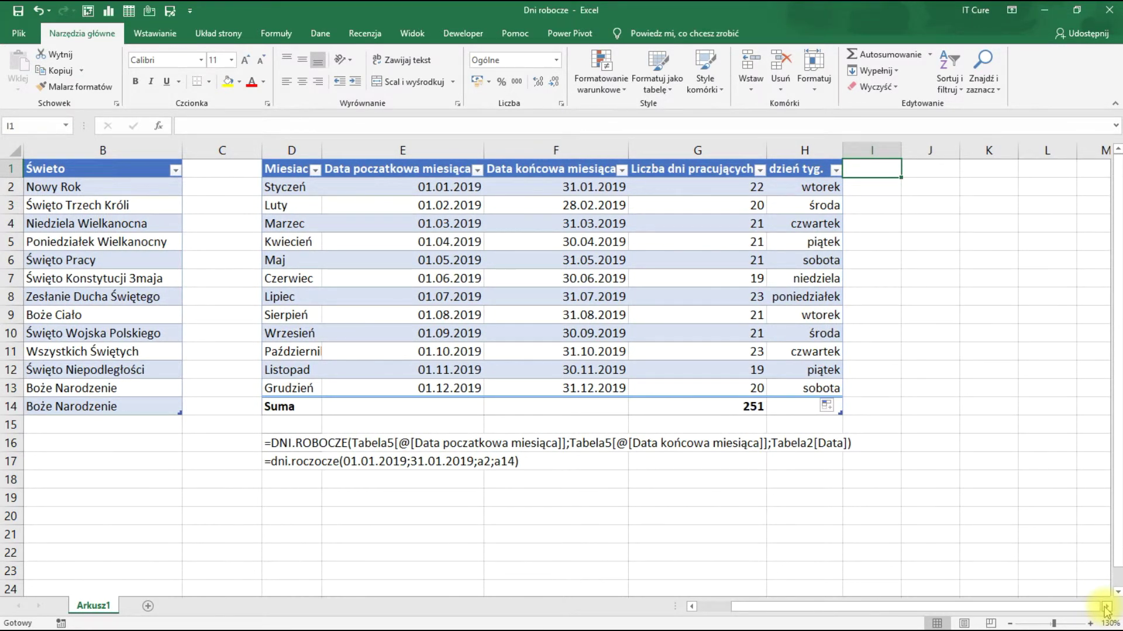
type("miesiąc")
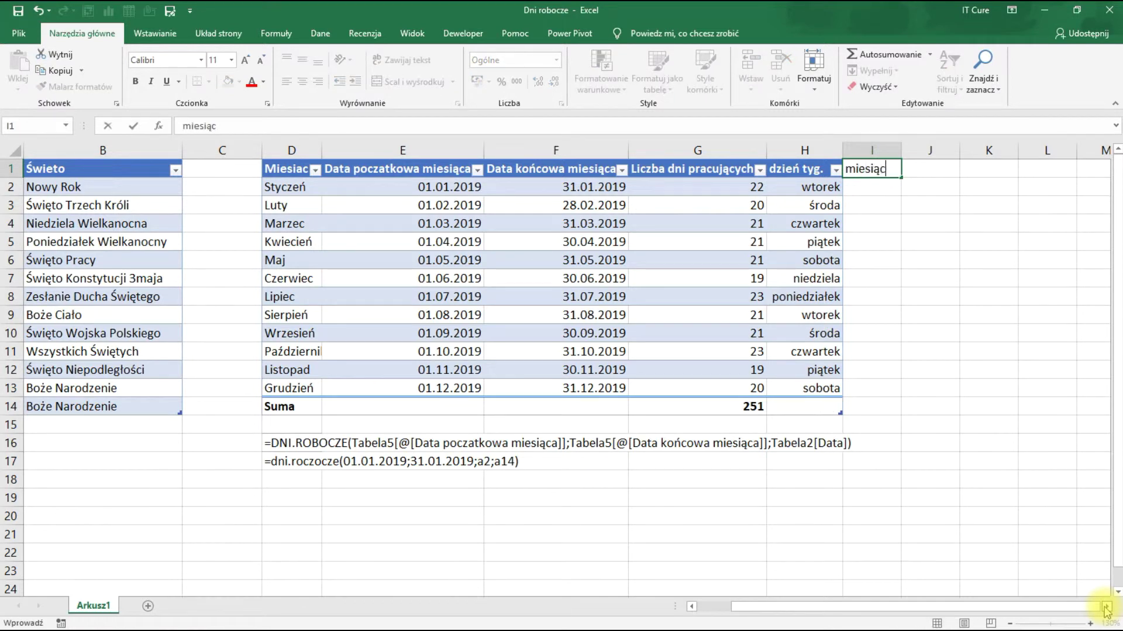
key("Return")
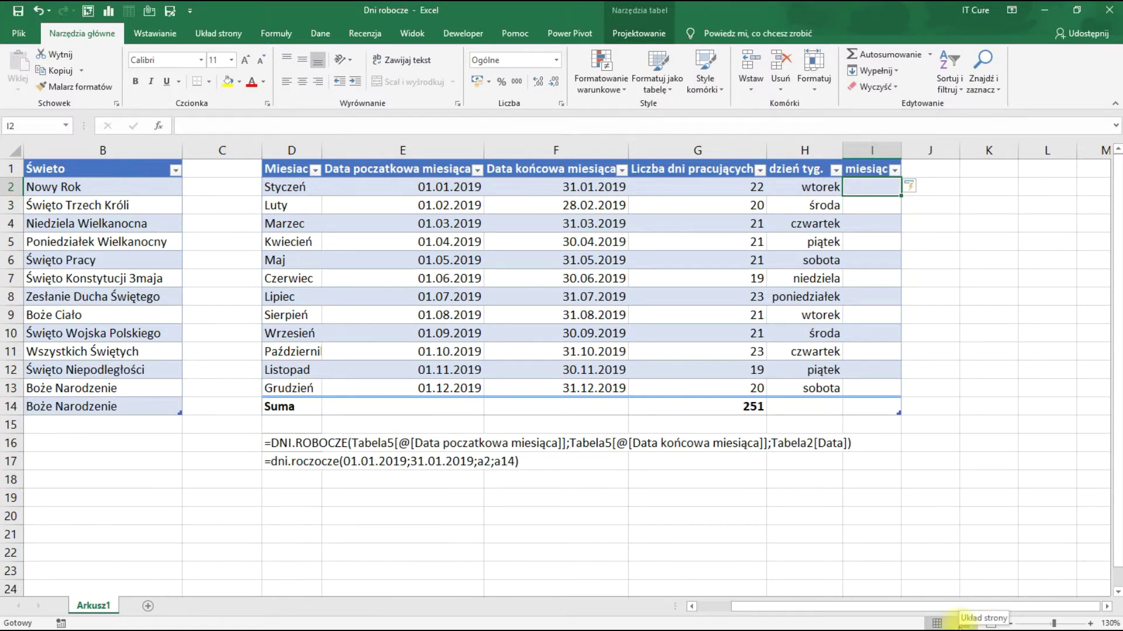
- Copy the date from H2 into I2, the first cell of the miesiąc column
key("Left")
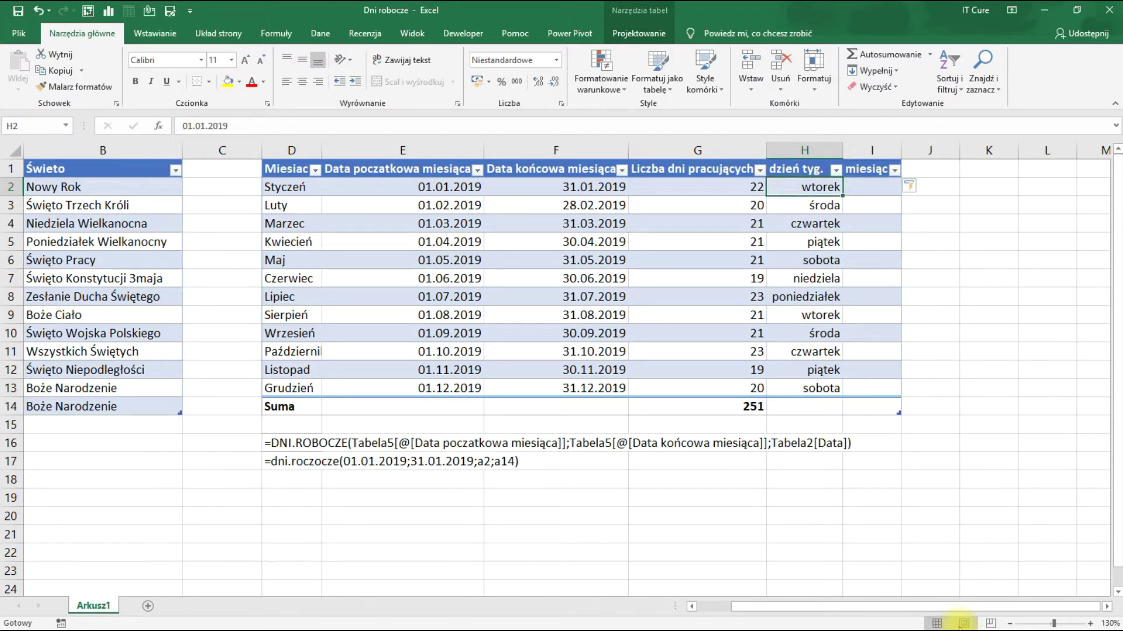
key("ctrl+c")
key("Right")
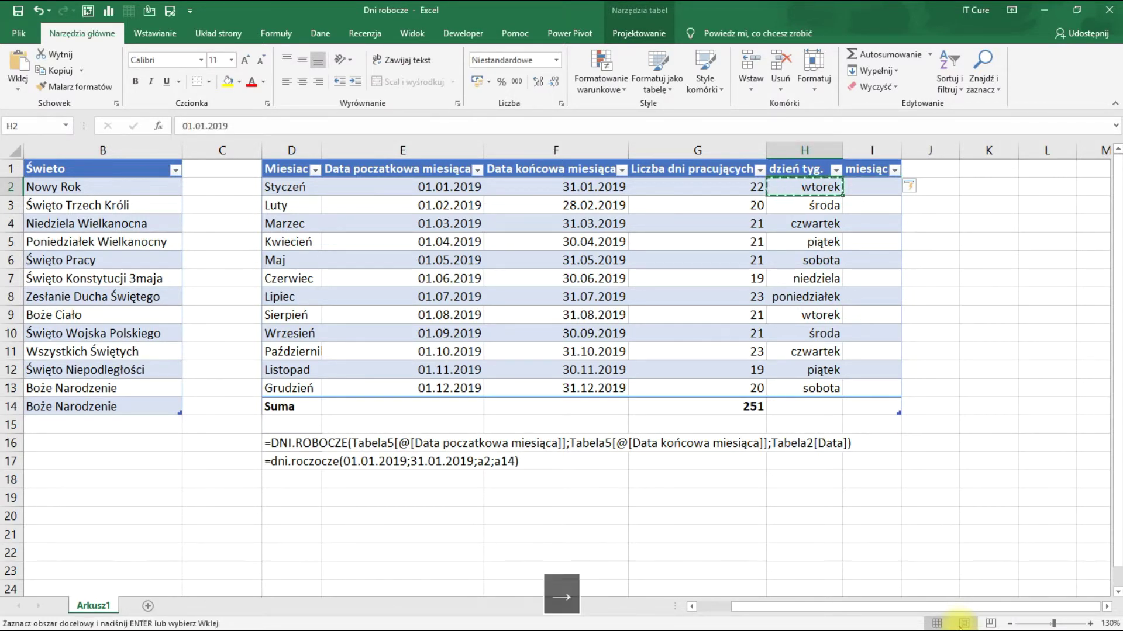
key("ctrl+v")
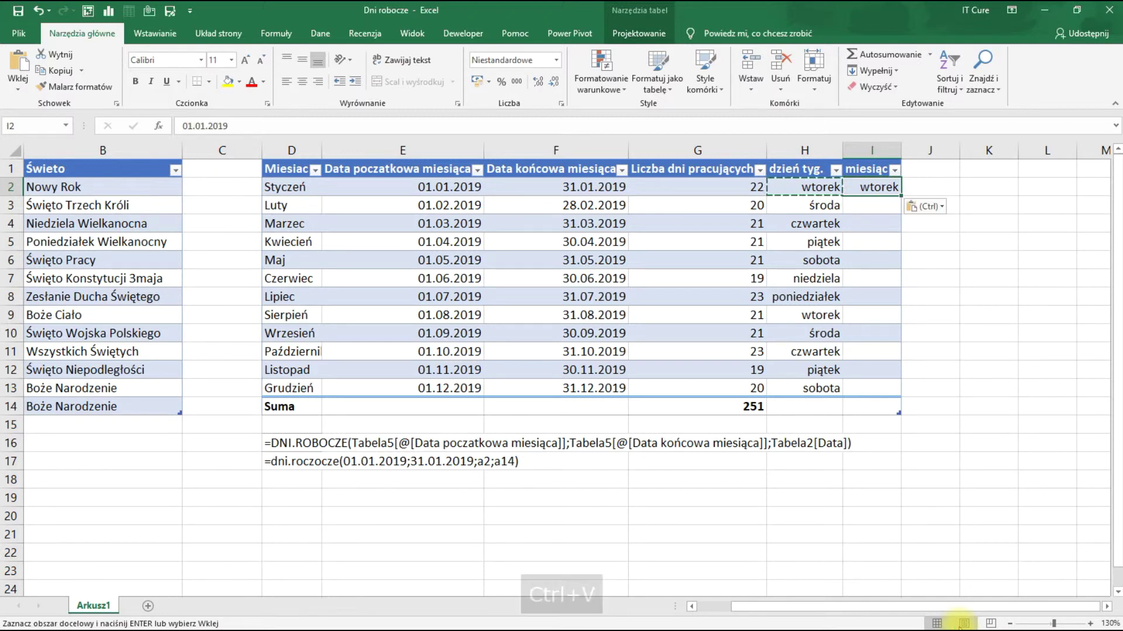
- Apply the custom number format mmmm to I2 to display the full month name
key("ctrl+1")
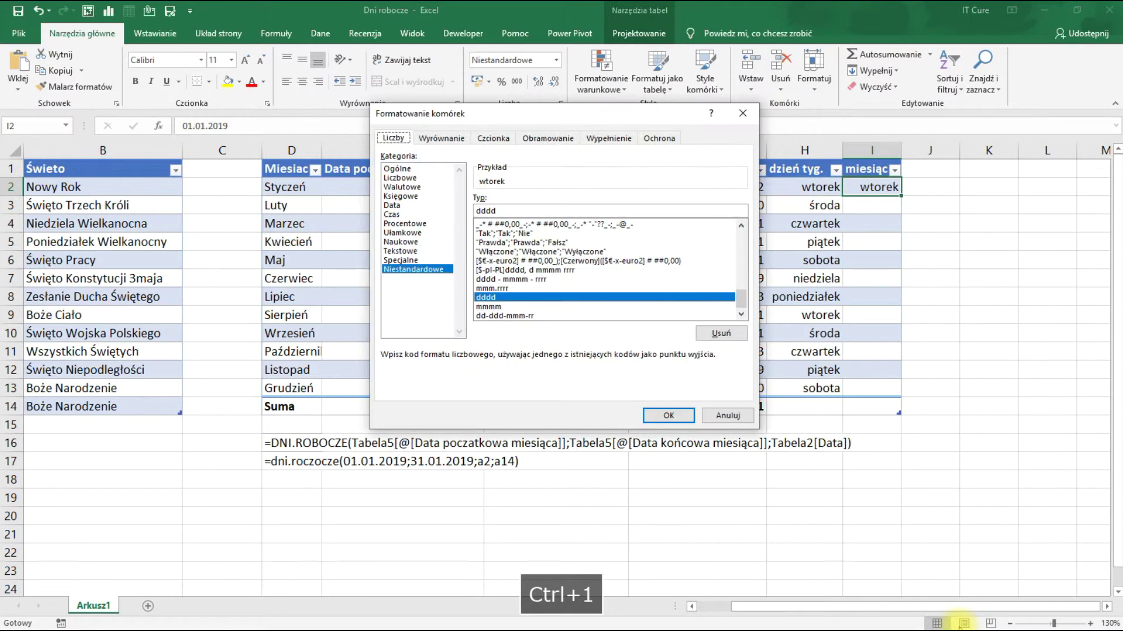
double_click(509, 212)
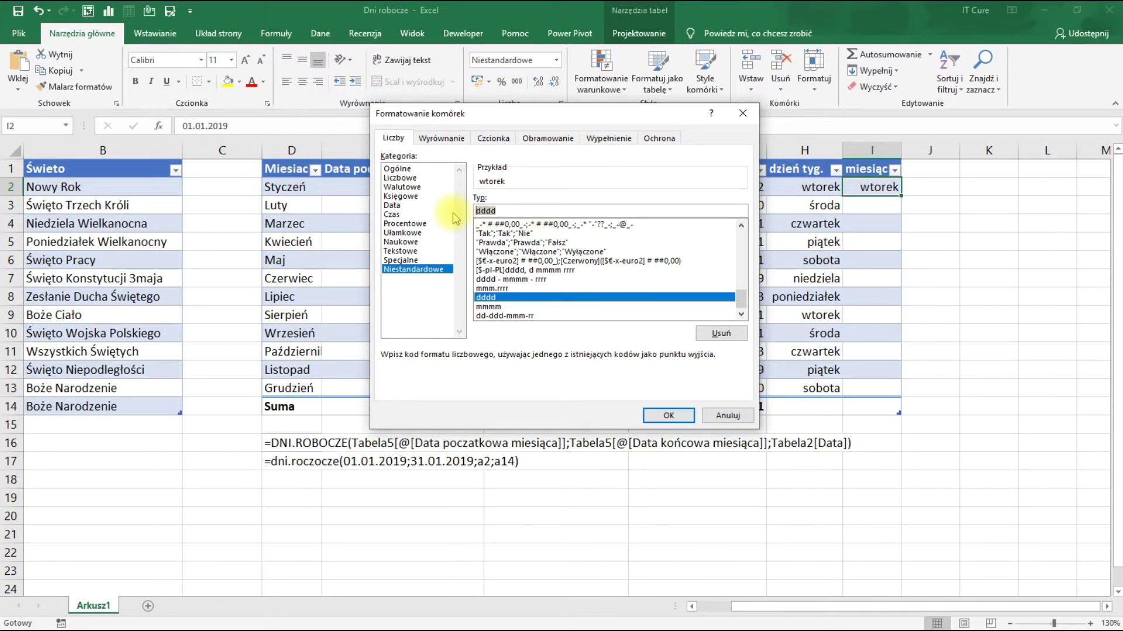
type("mmm")
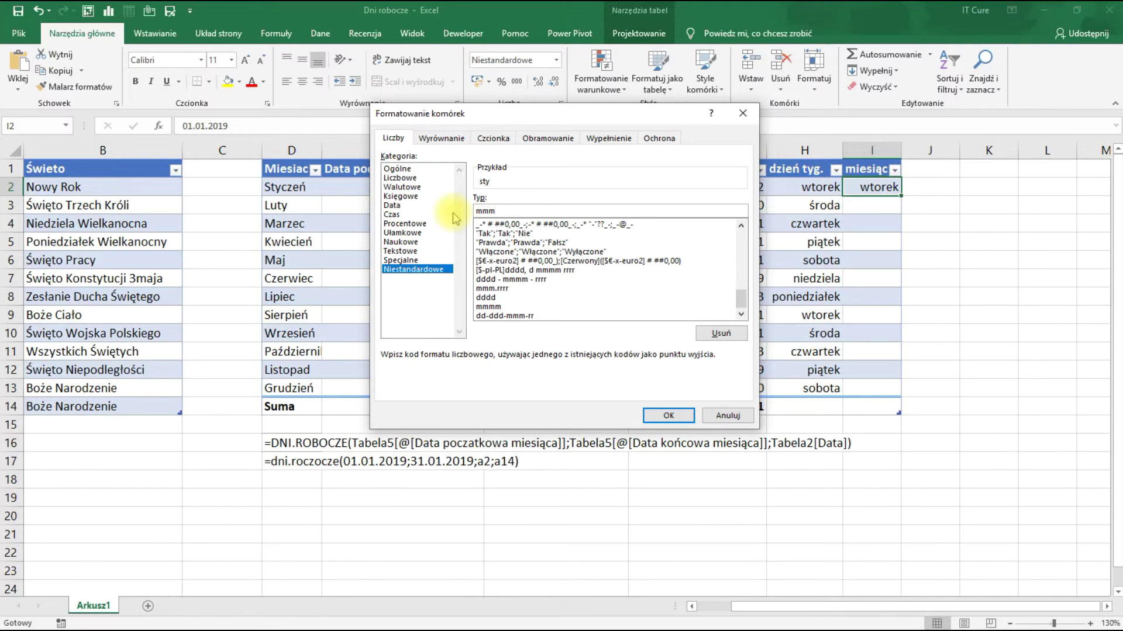
type("m")
key("Return")
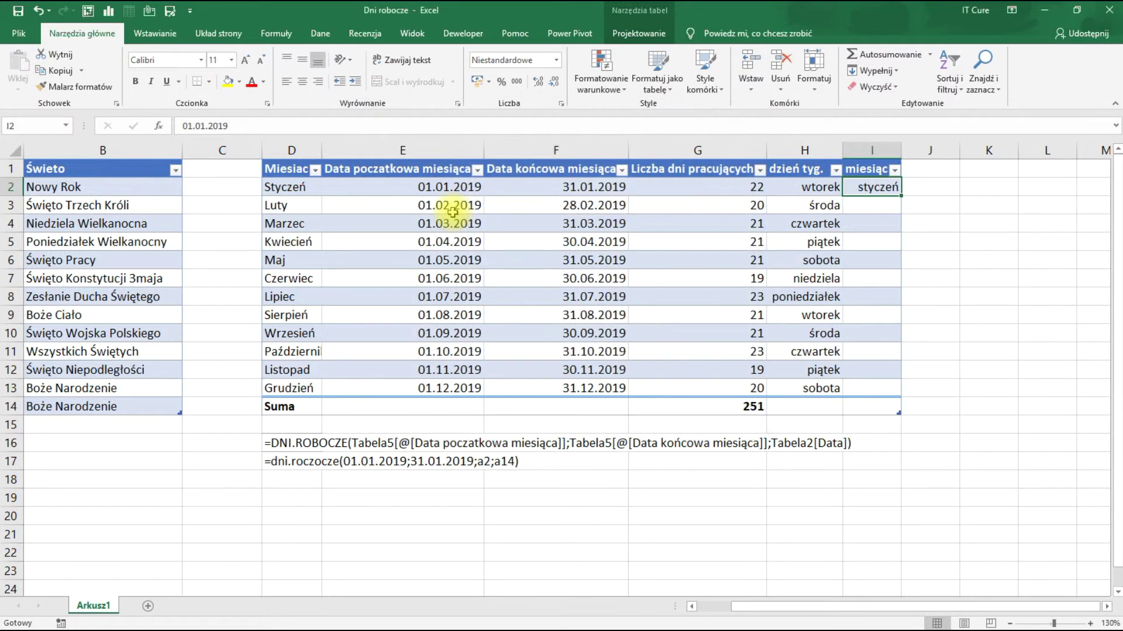
- Fill the date in I2 down through I13 and check the dates stored in the dzień tyg. and miesiąc cells
left_click_drag(901, 194, 889, 392)
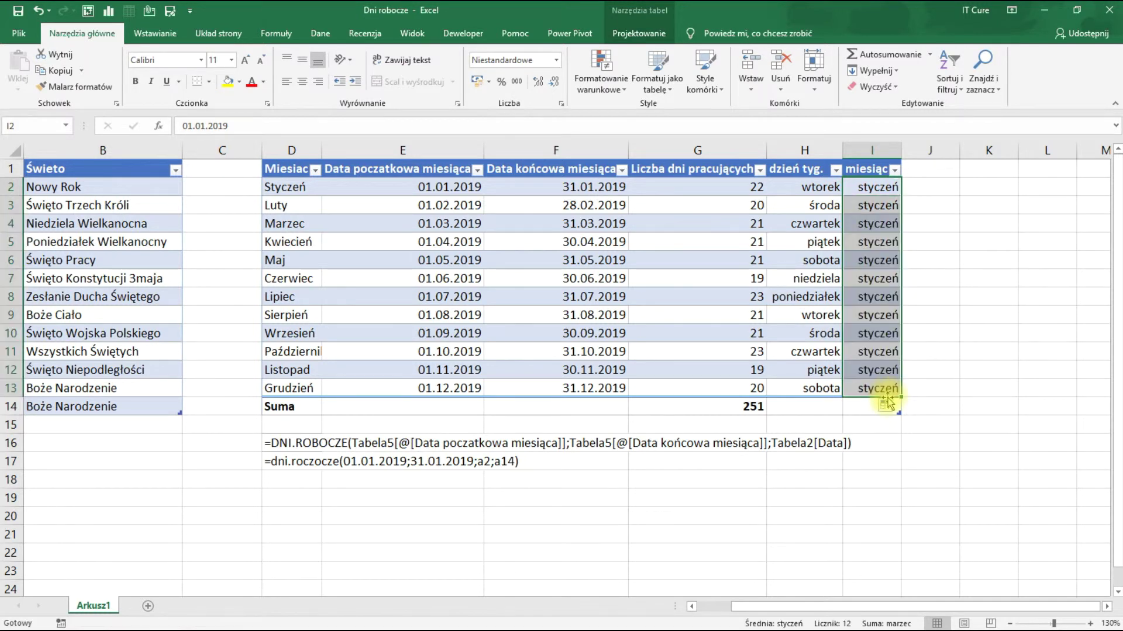
left_click(875, 188)
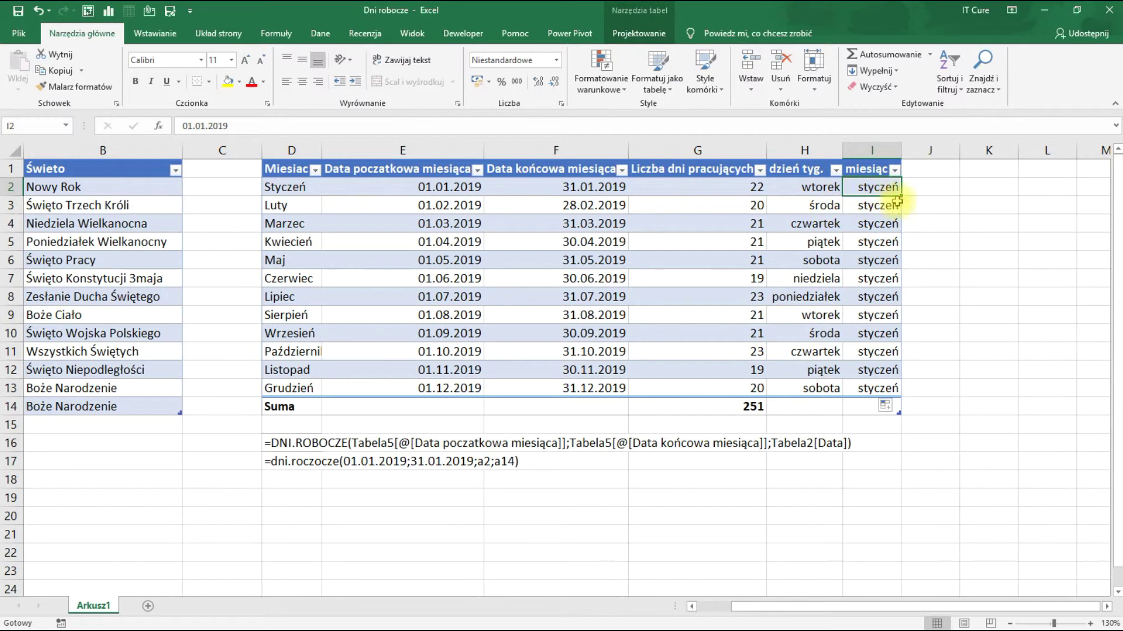
left_click(818, 192)
left_click(821, 206)
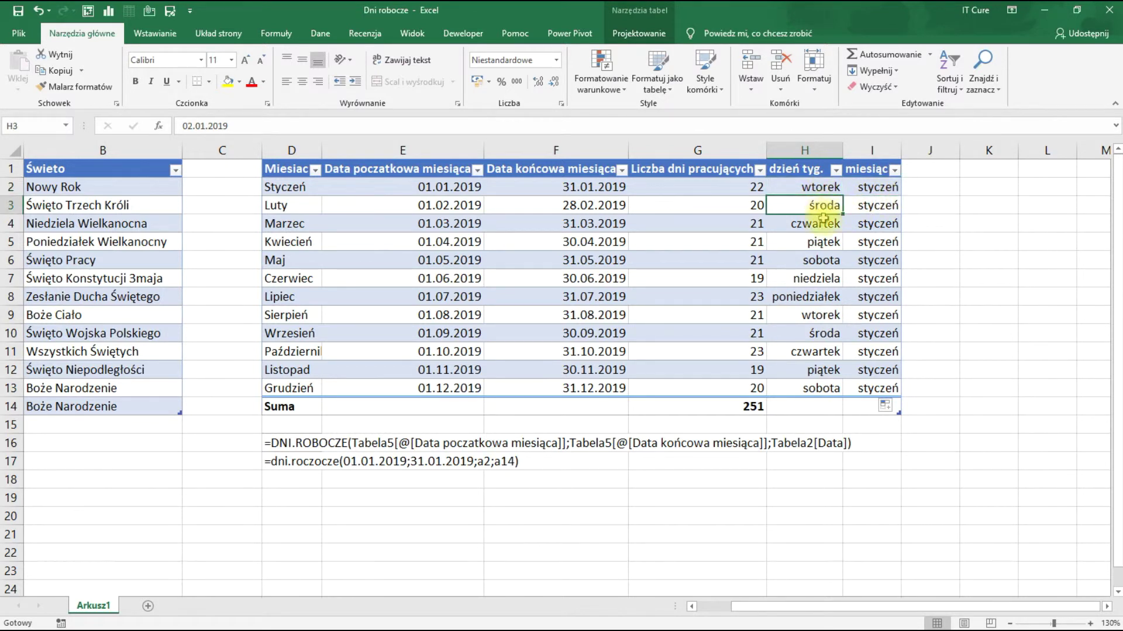
left_click(864, 207)
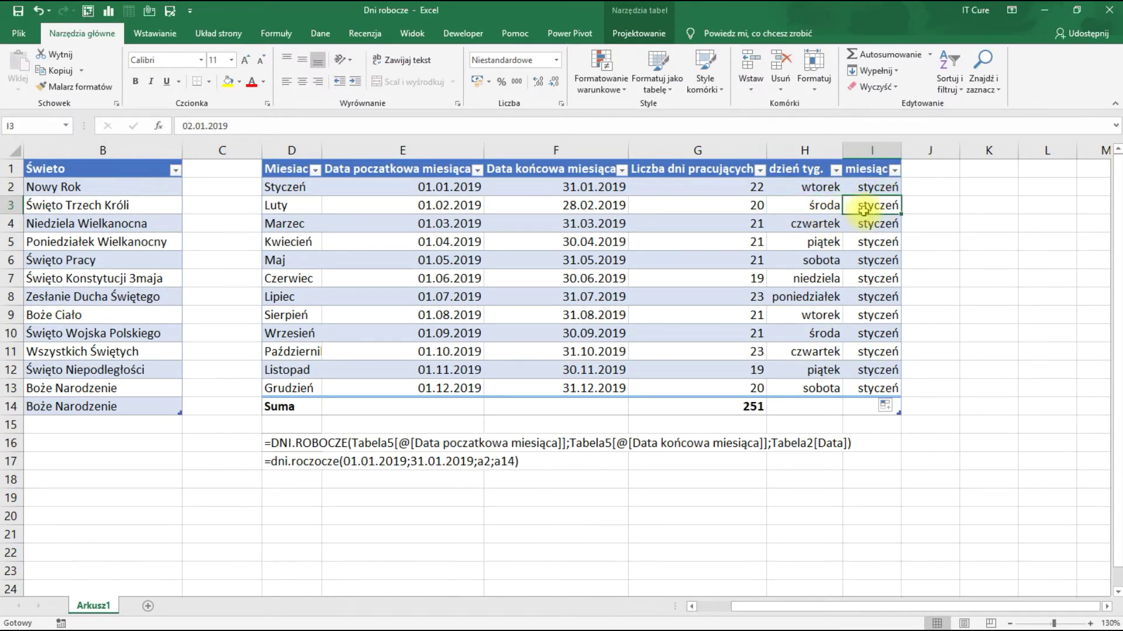
left_click(816, 223)
left_click(865, 242)
left_click(792, 261)
left_click(815, 314)
left_click(822, 334)
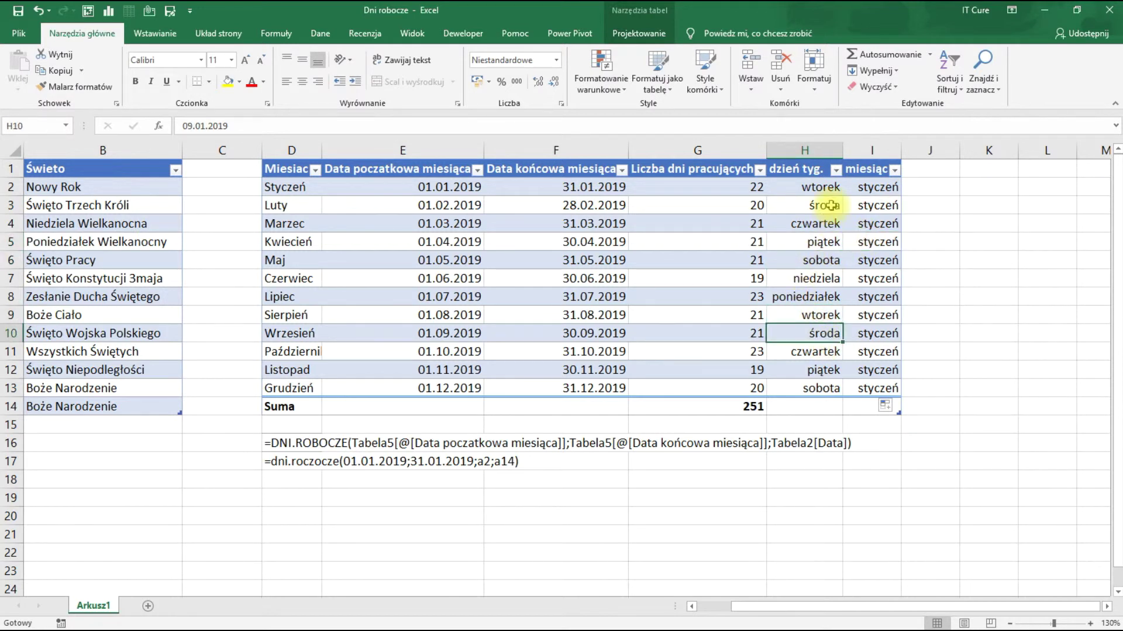
- Replace the date in I2 with the formula =[@[Data poczatkowa miesiąca]], referencing the month's start date in E2
left_click(876, 187)
double_click(877, 188)
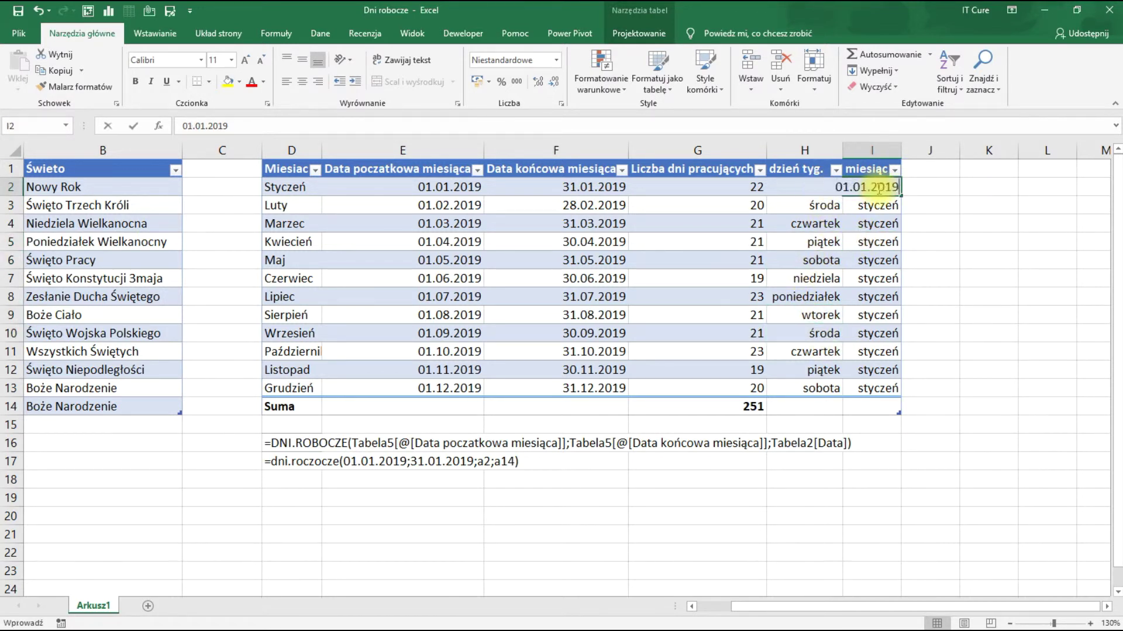
key("BackSpace")
key("BackSpace")
key("BackSpace")
key("BackSpace")
key("BackSpace")
key("BackSpace")
key("BackSpace")
key("BackSpace")
key("BackSpace")
key("BackSpace")
type("=")
left_click(409, 188)
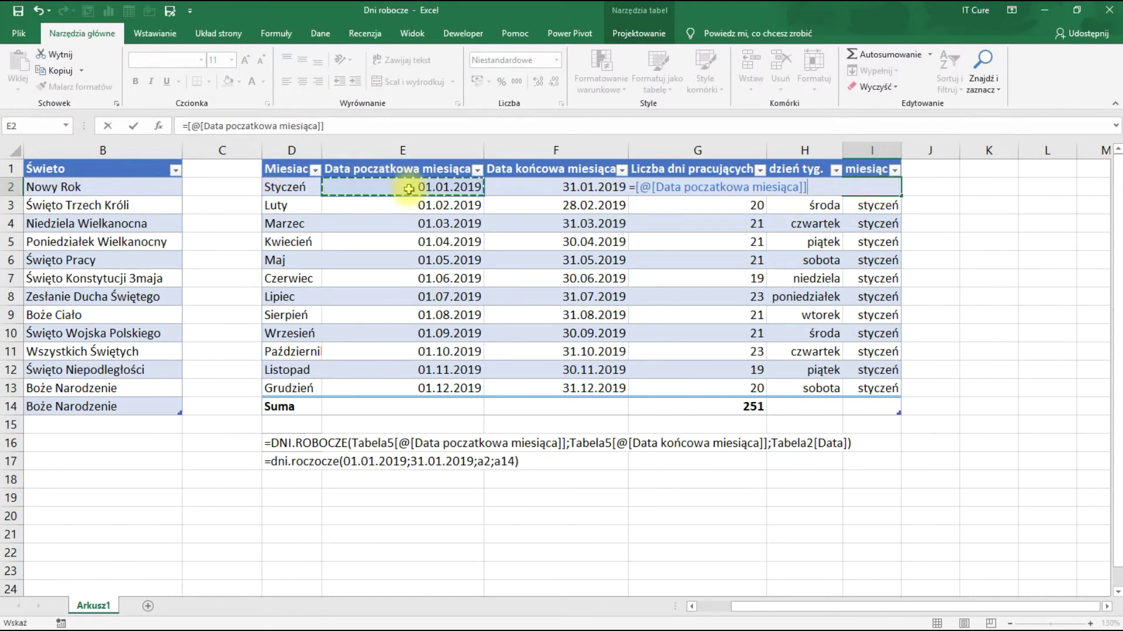
key("Return")
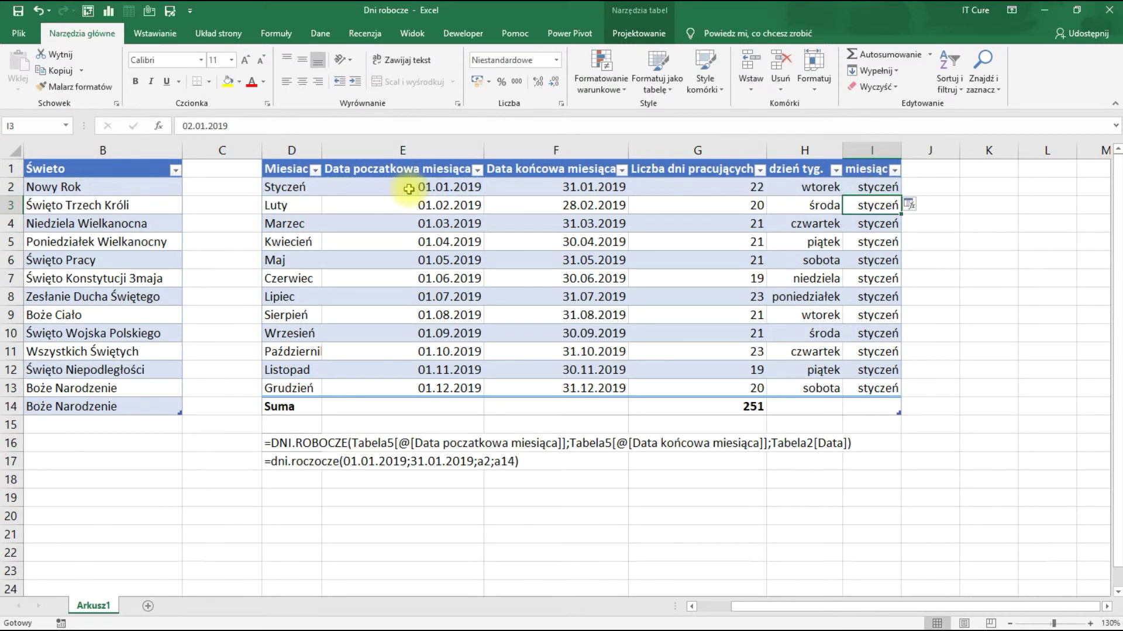
- Fill the I2 formula down through I13 and fit the width of column I to its contents
left_click(874, 187)
double_click(901, 196)
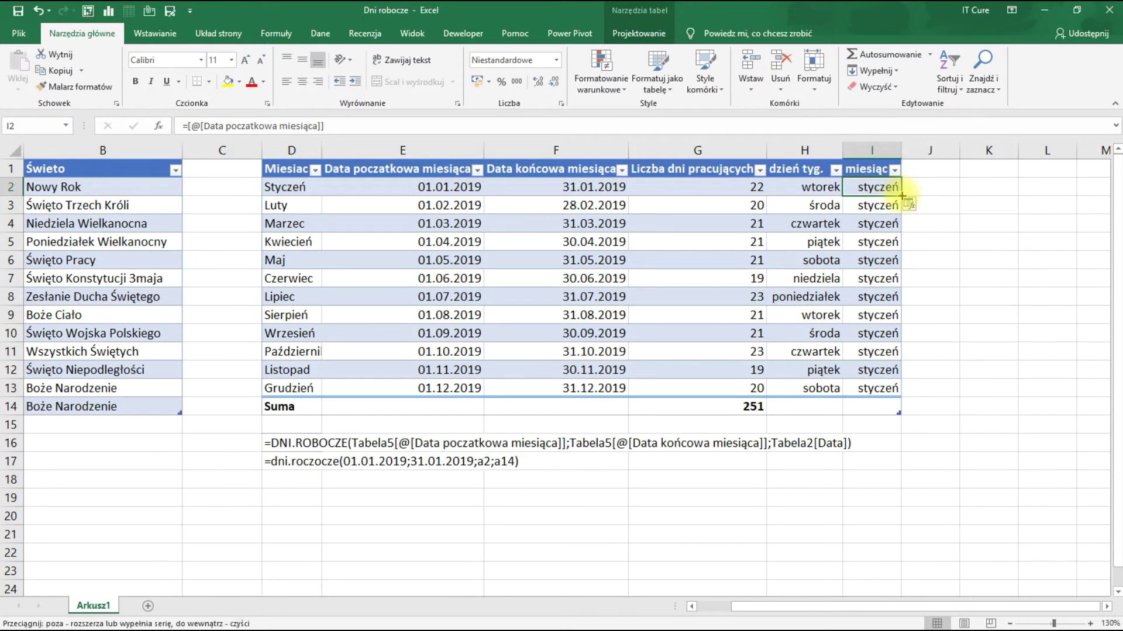
double_click(901, 151)
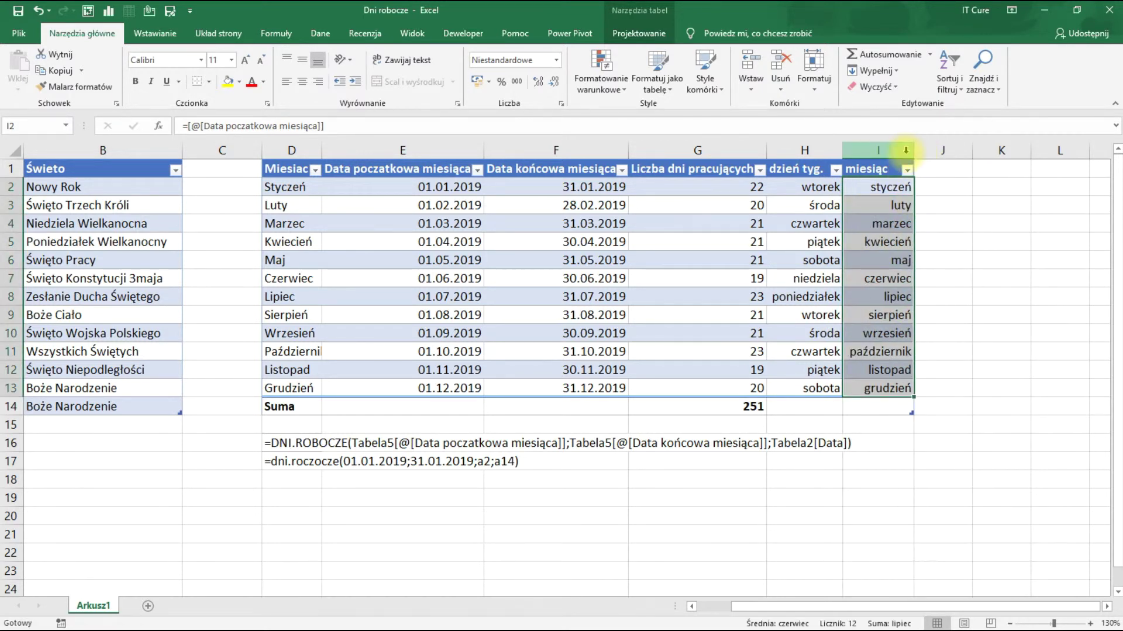
- Examine the dates stored behind the weekday names in the dzień tyg. column, from H2 down to H13
left_click(815, 186)
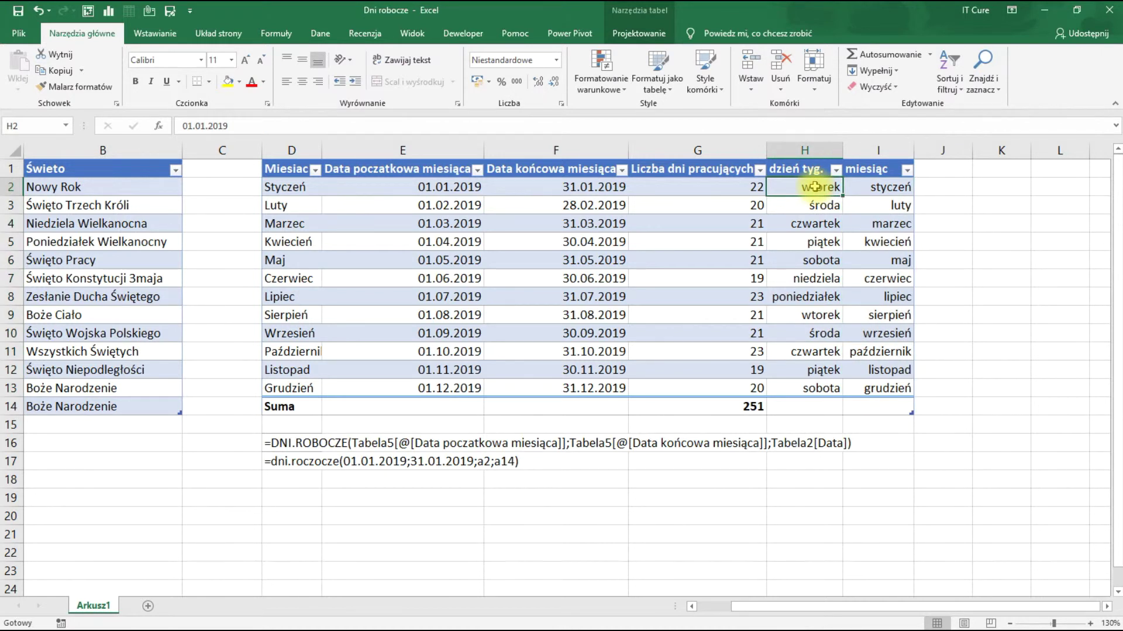
key("Down")
key("Down")
key("Down")
key("Down")
key("Down")
key("Down")
key("Down")
key("Down")
key("Down")
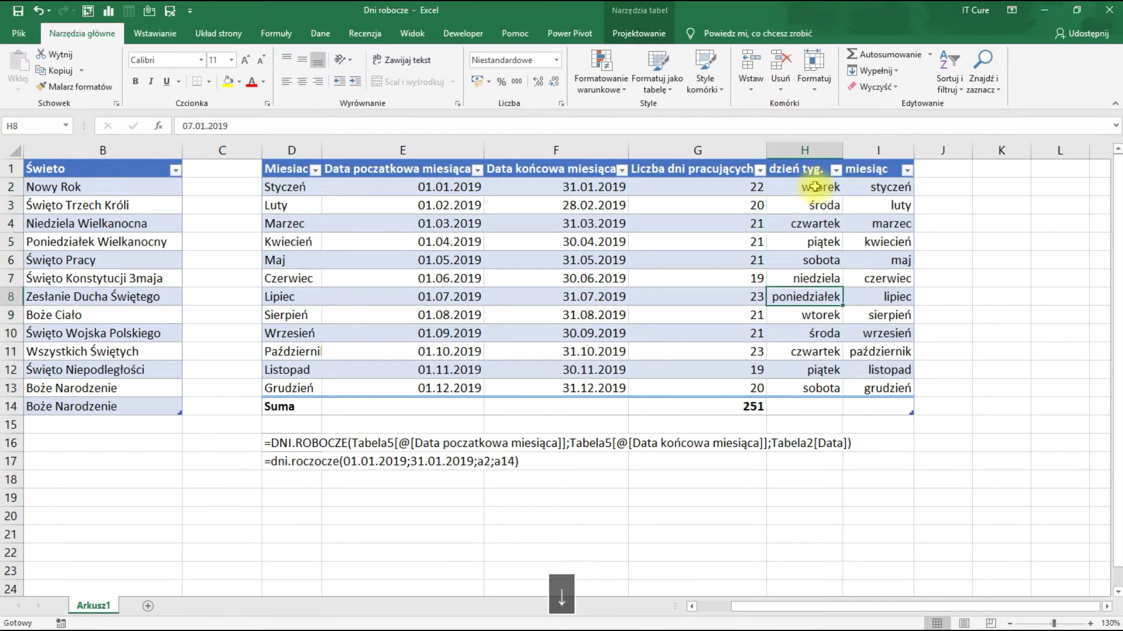
key("Down")
key("Down")
key("Up")
key("Up")
key("Up")
key("Up")
key("Up")
key("Up")
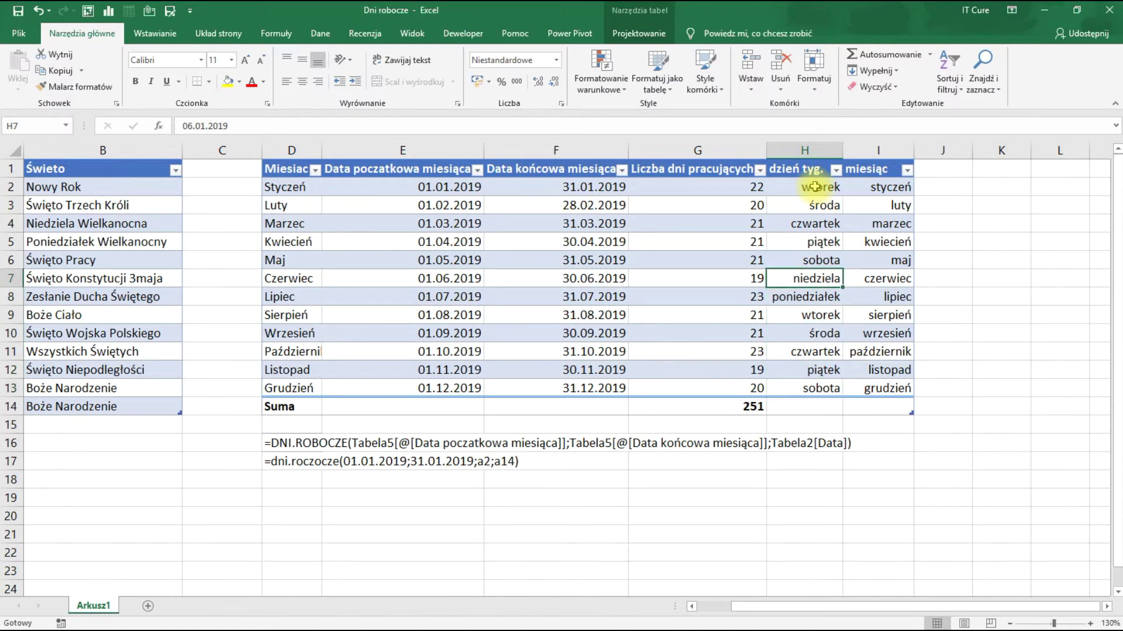
key("Down")
key("Down")
key("Down")
key("Down")
key("Down")
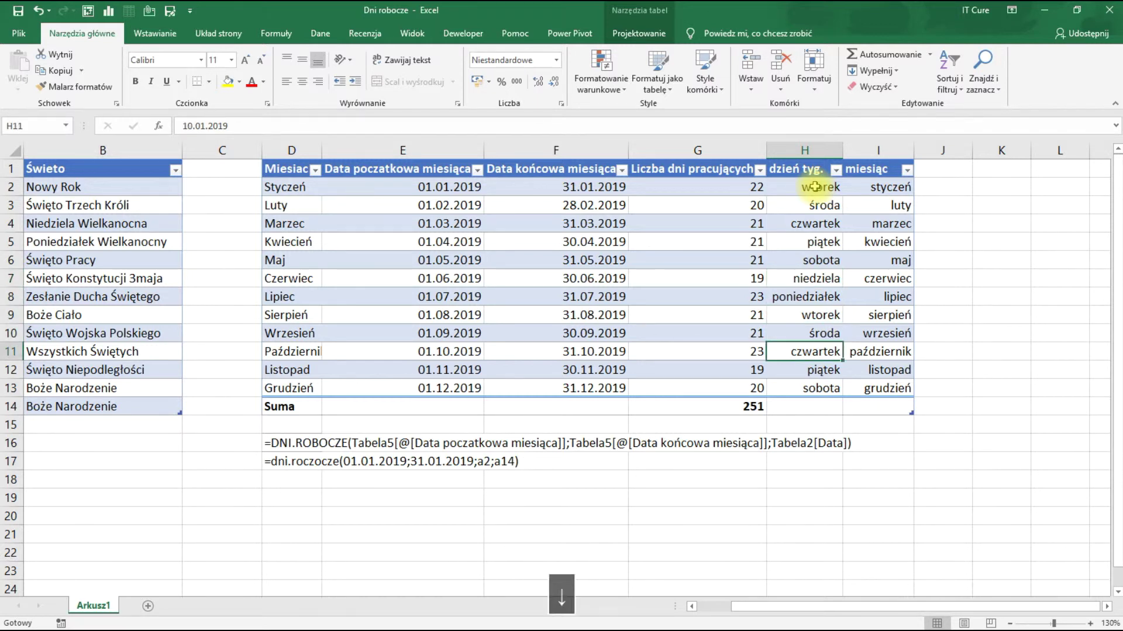
key("Down")
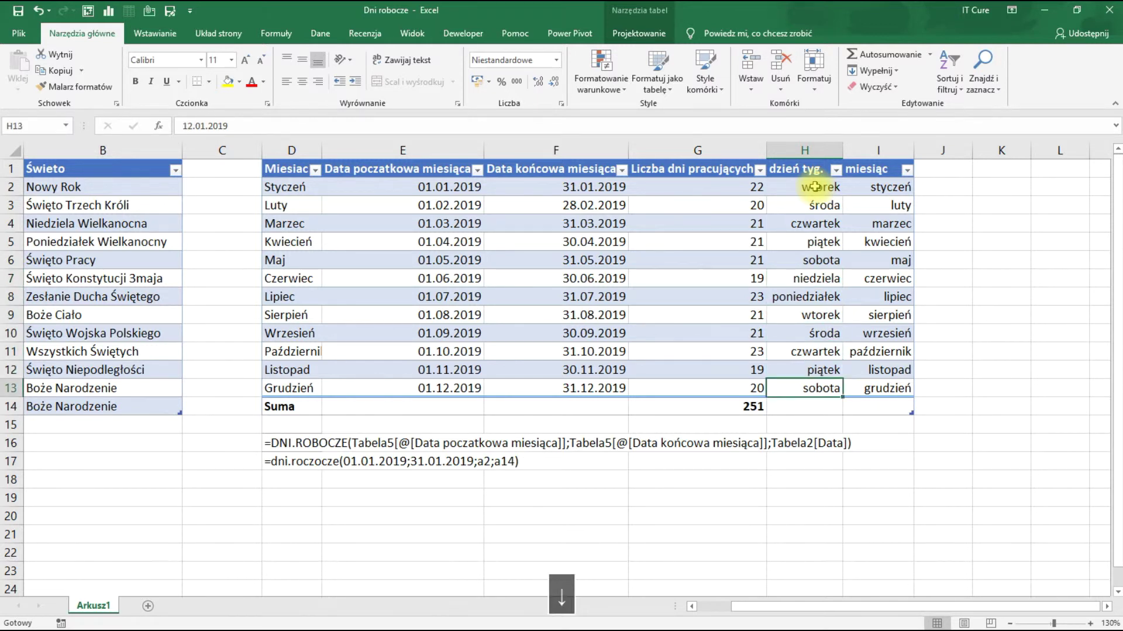
- Examine the formulas behind the month names in the miesiąc column, from I13 up to I2
key("Right")
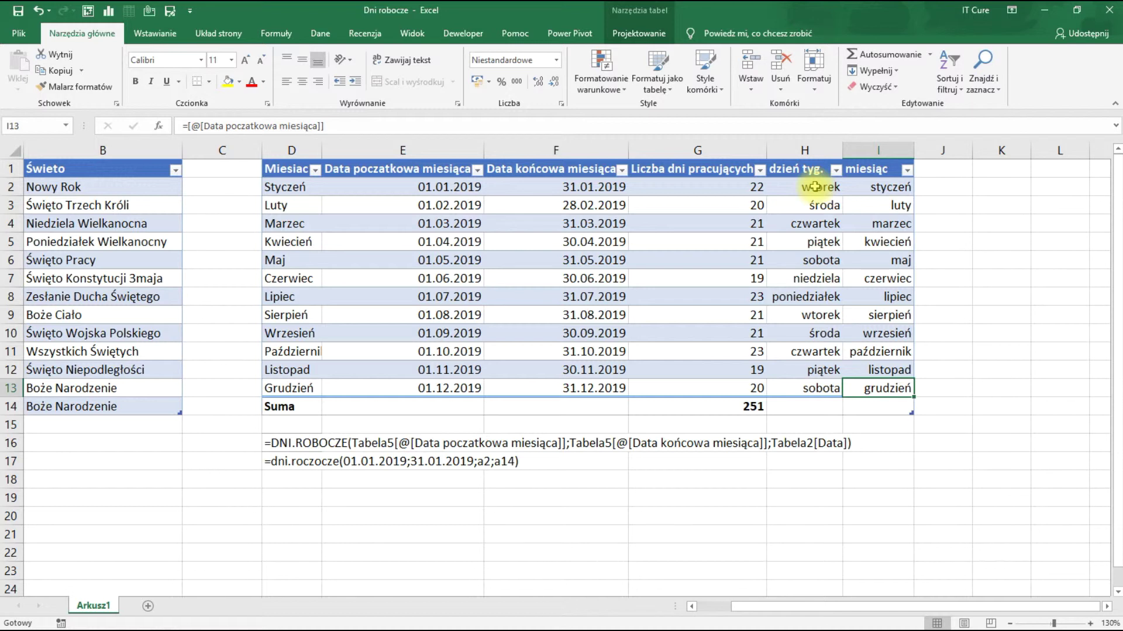
key("Up")
key("Up")
key("Up")
key("Up")
key("Up")
key("Up")
key("Up")
key("Up")
key("Up")
key("Up")
key("Up")
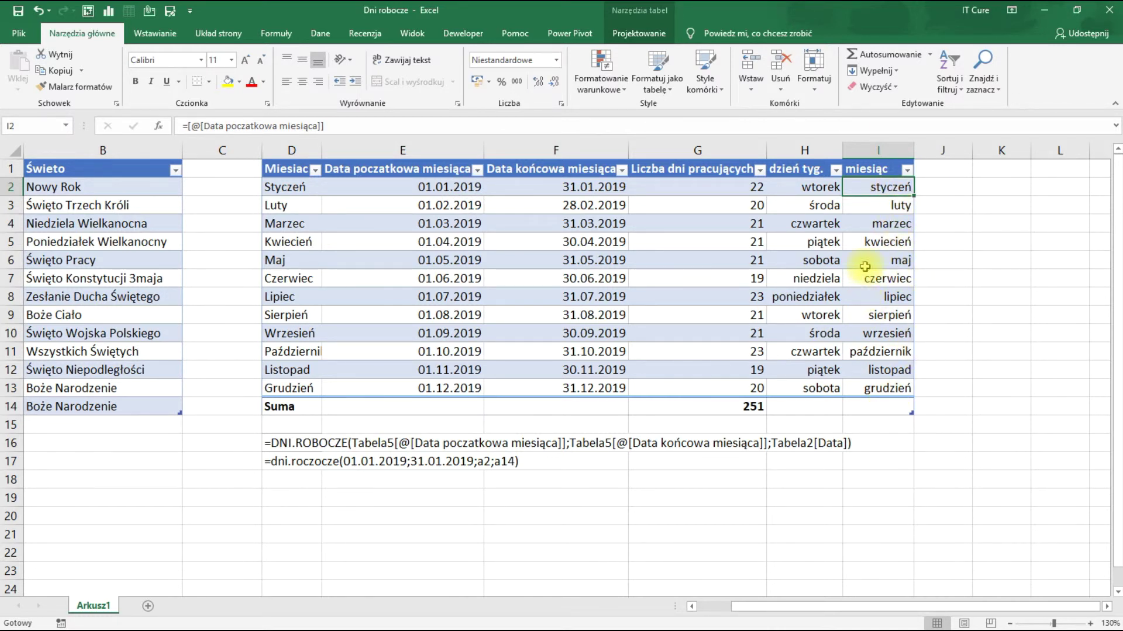
- Add another column to the monthly table by entering the header extra kolumn in J1
left_click(927, 170)
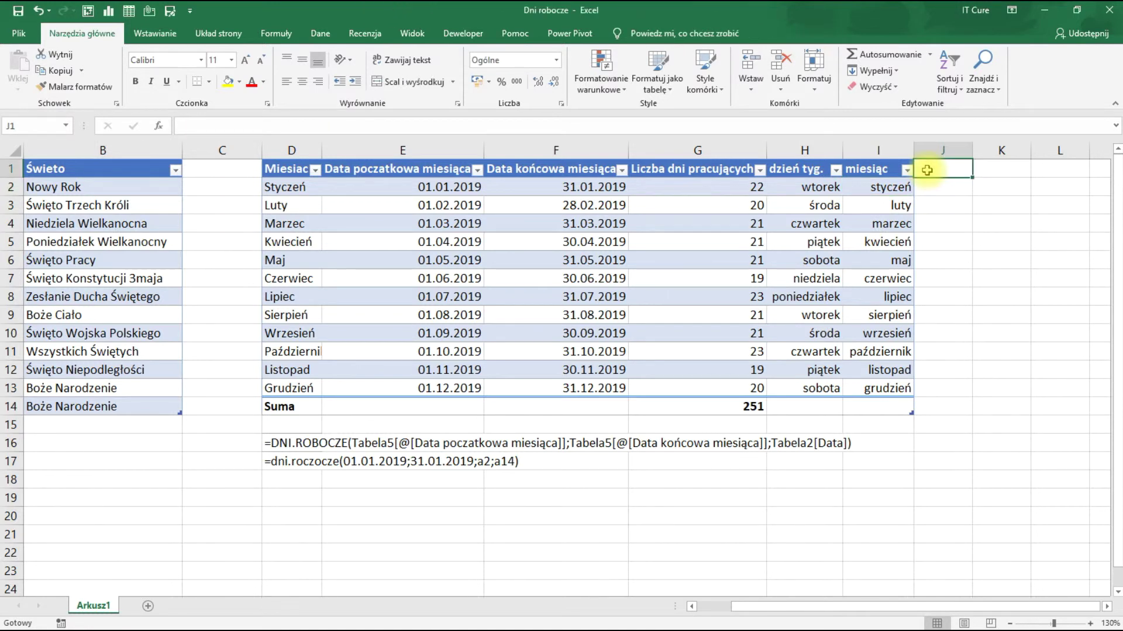
type("extra")
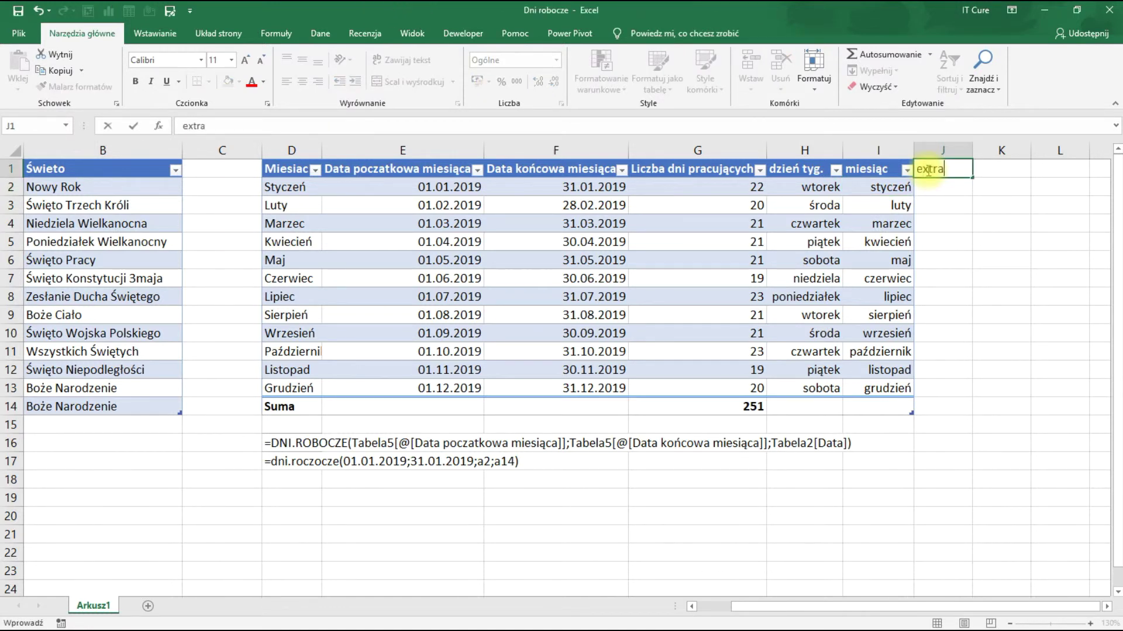
type(" kolumn")
key("Return")
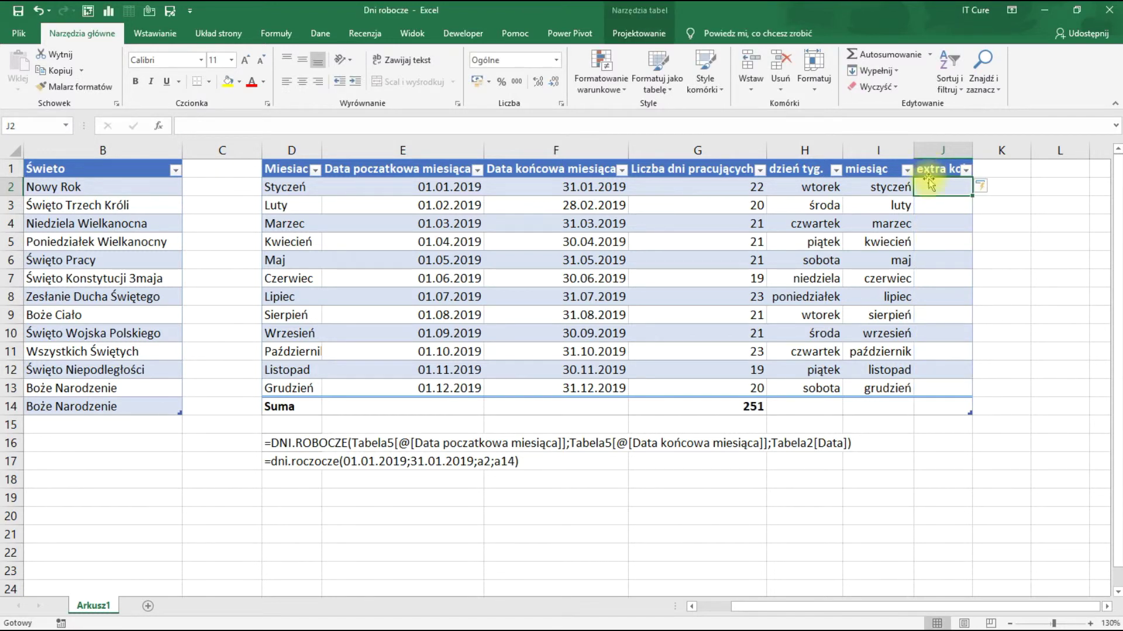
type("=")
left_click(900, 189)
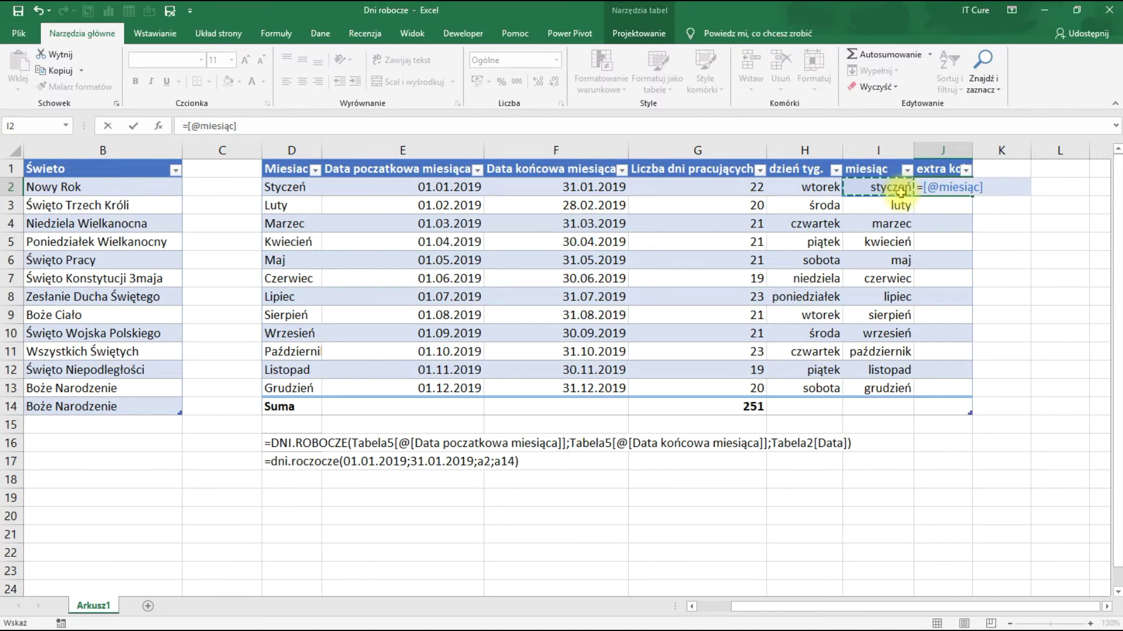
key("Return")
- Apply the custom number format dd-dddd-mmm-rr to J2:J13
left_click_drag(944, 187, 949, 387)
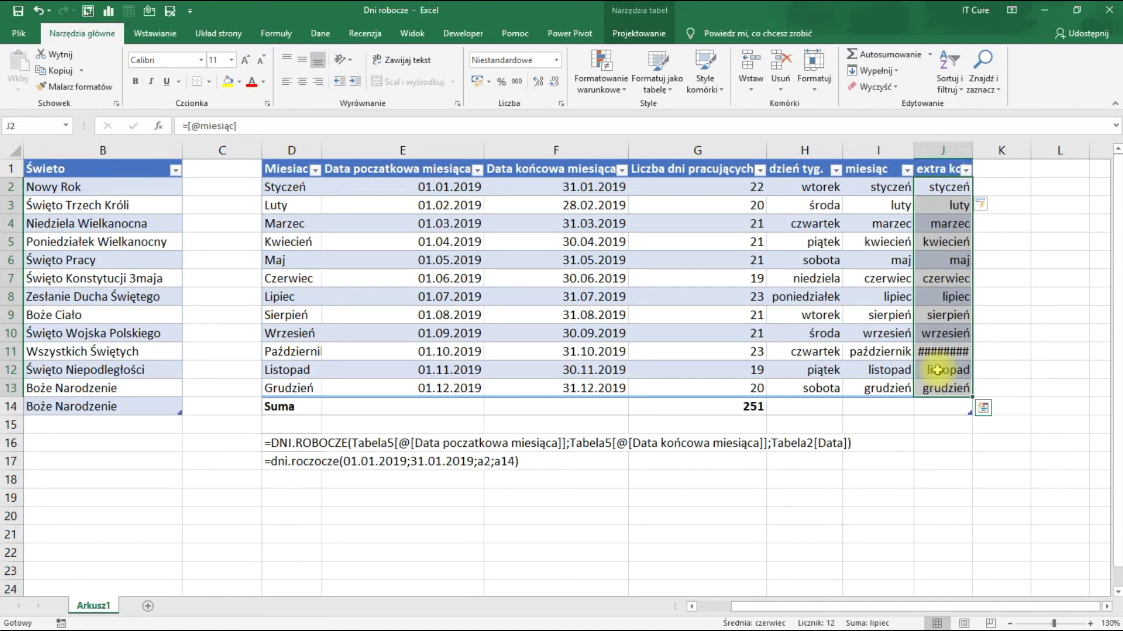
key("ctrl+1")
left_click_drag(525, 211, 478, 215)
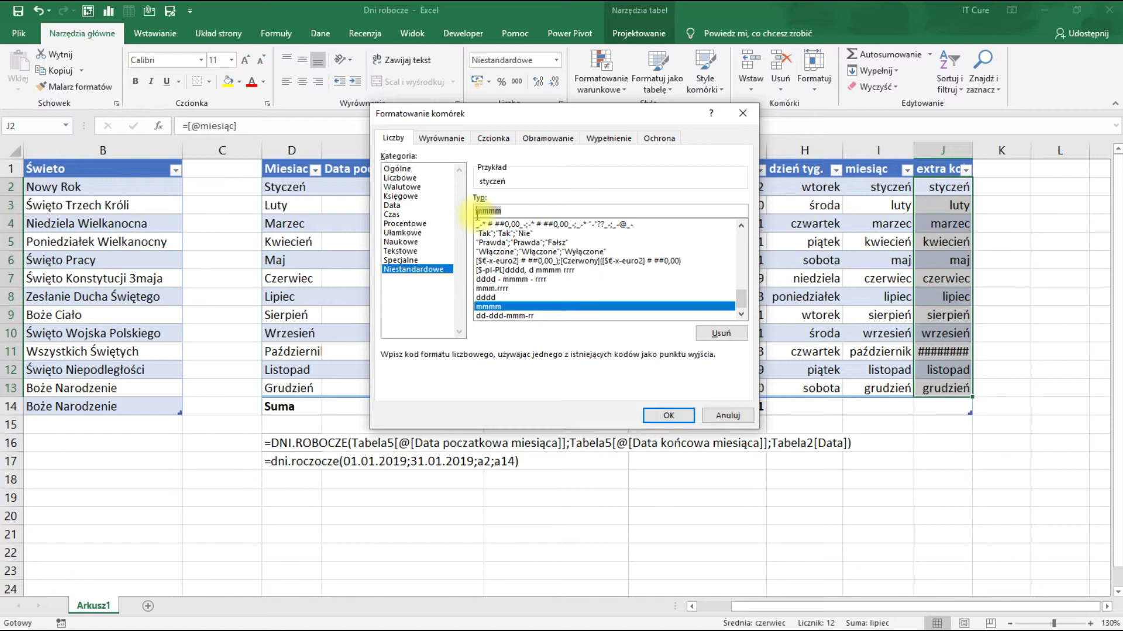
type("dd-")
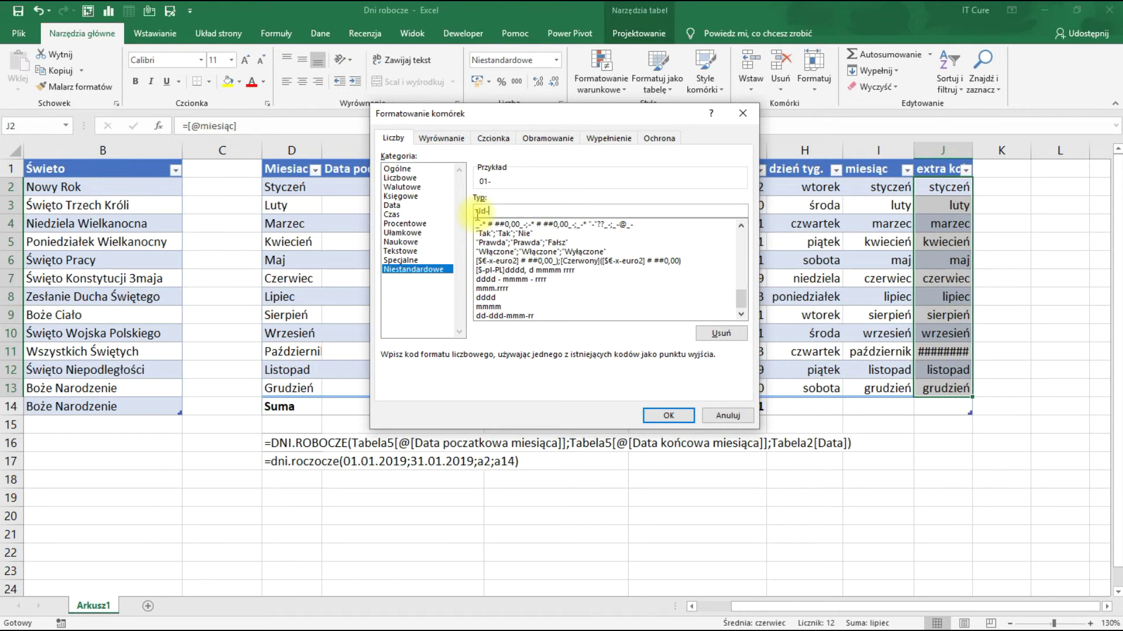
type("dddd")
type("-mmm-rr")
key("Return")
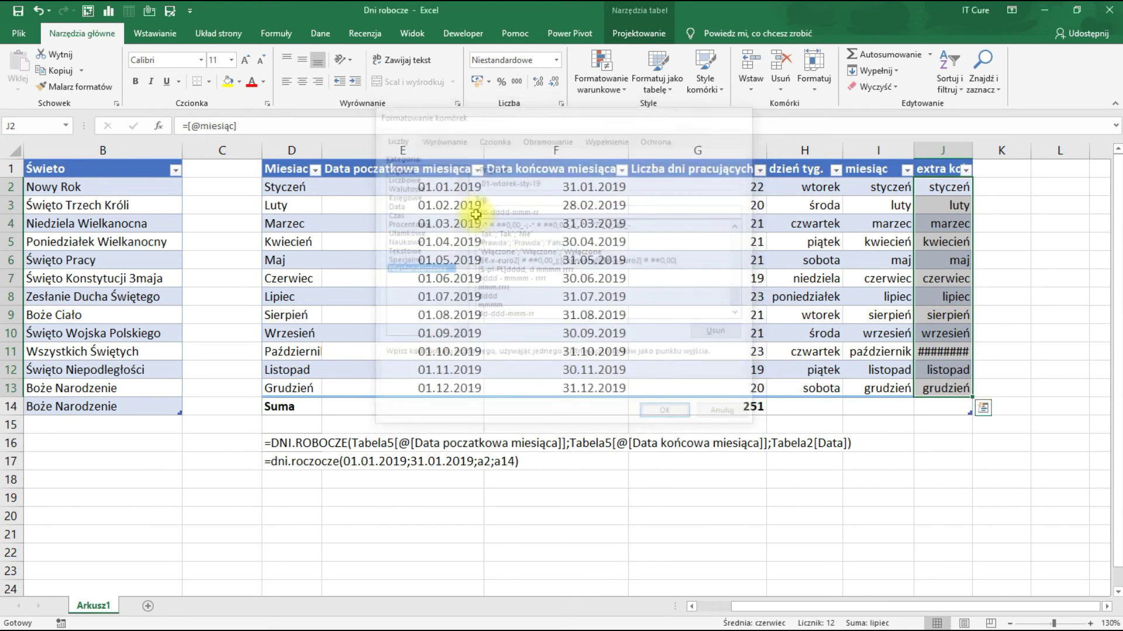